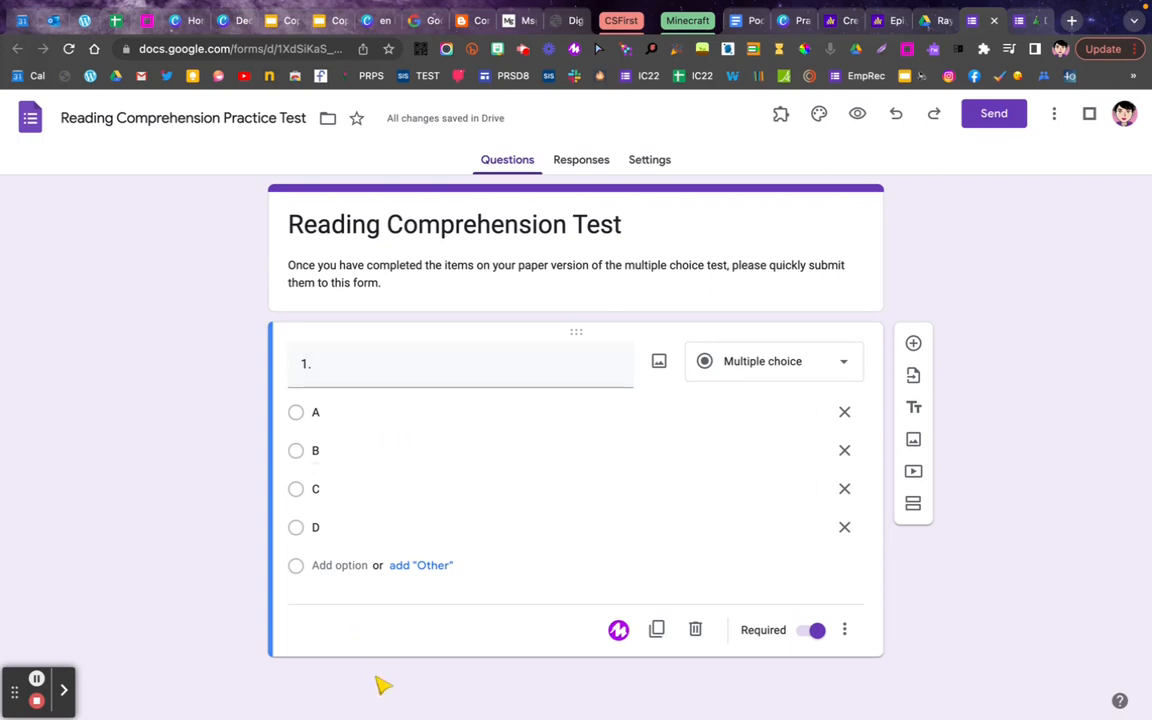
# Step: Duplicate multiple-choice question 1 with its options A to D and number the copy 2
pyautogui.click(657, 630)
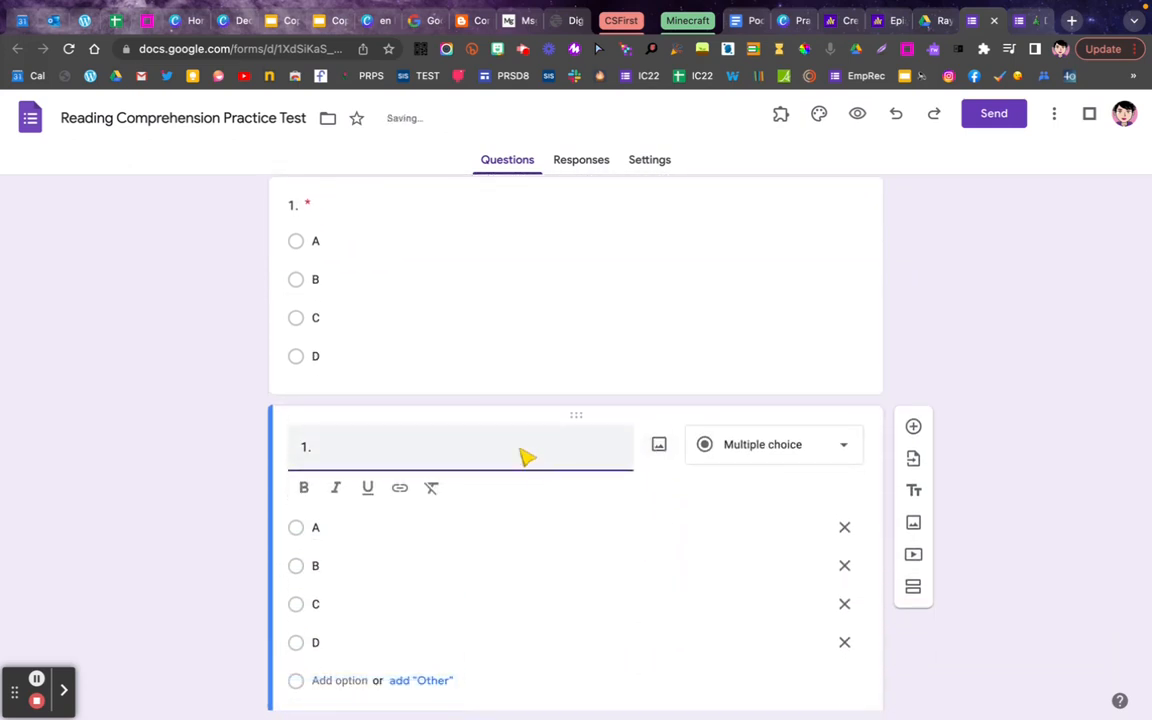
pyautogui.click(309, 336)
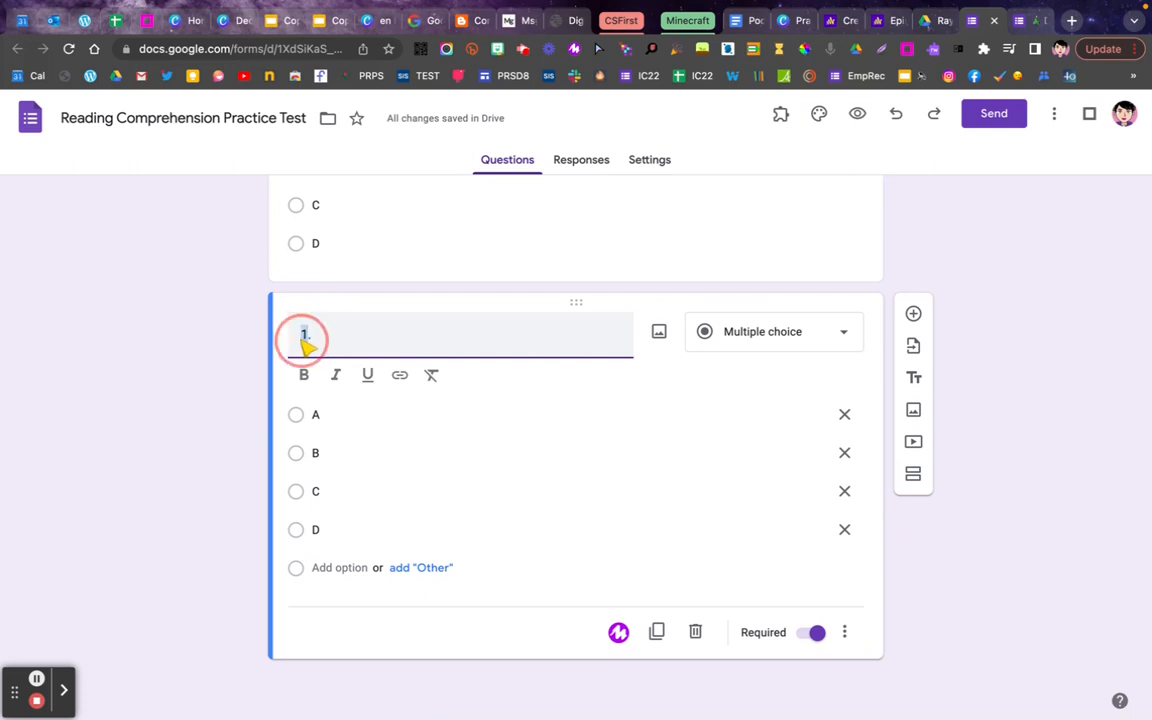
pyautogui.press('BackSpace')
pyautogui.write('2')
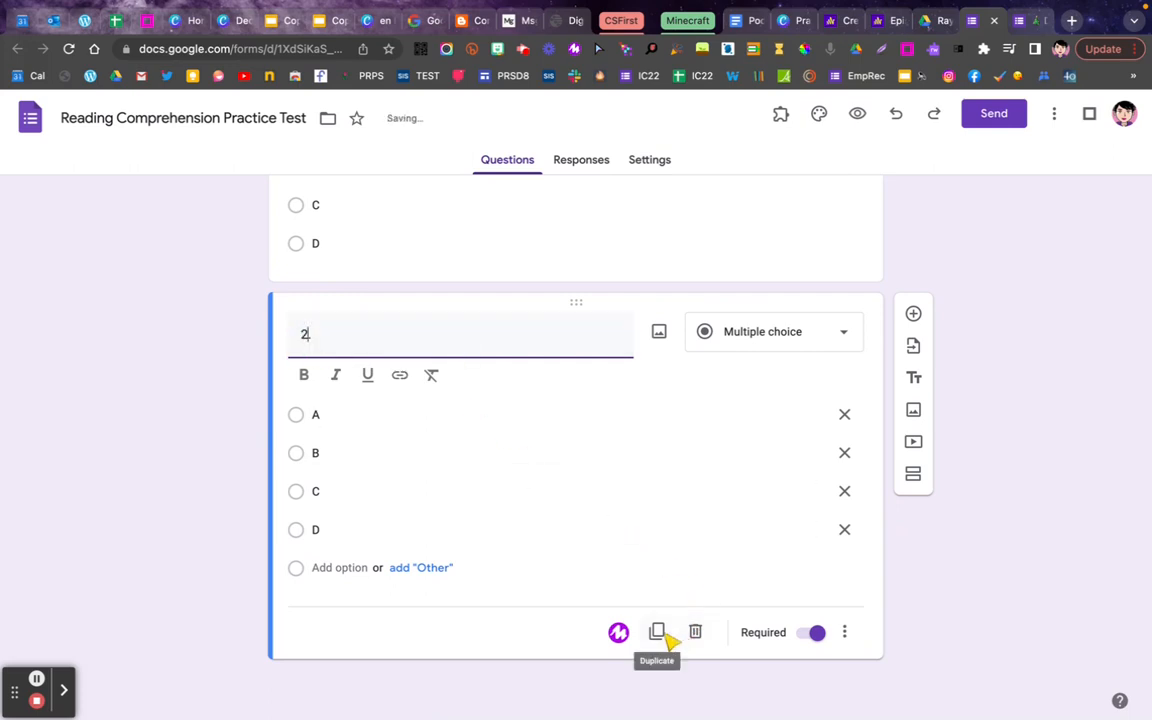
# Step: Create two more copies of question 2, keeping the same A to D options
pyautogui.click(656, 631)
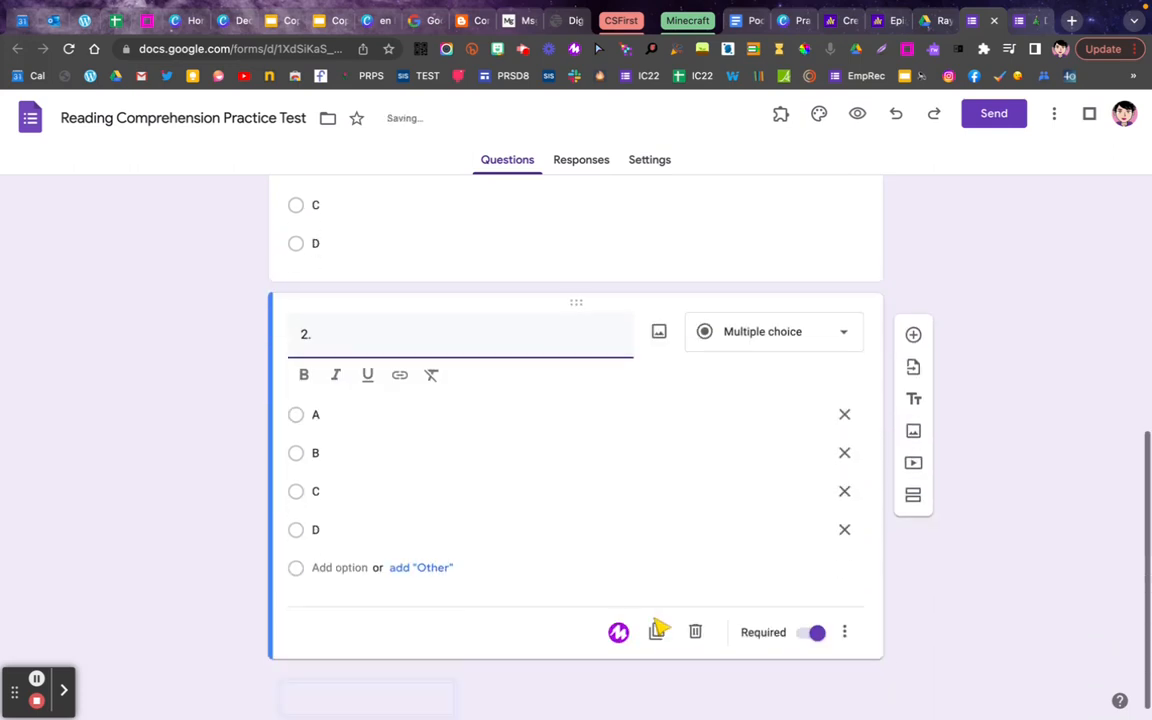
pyautogui.click(657, 631)
pyautogui.scroll(10, 661, 595)
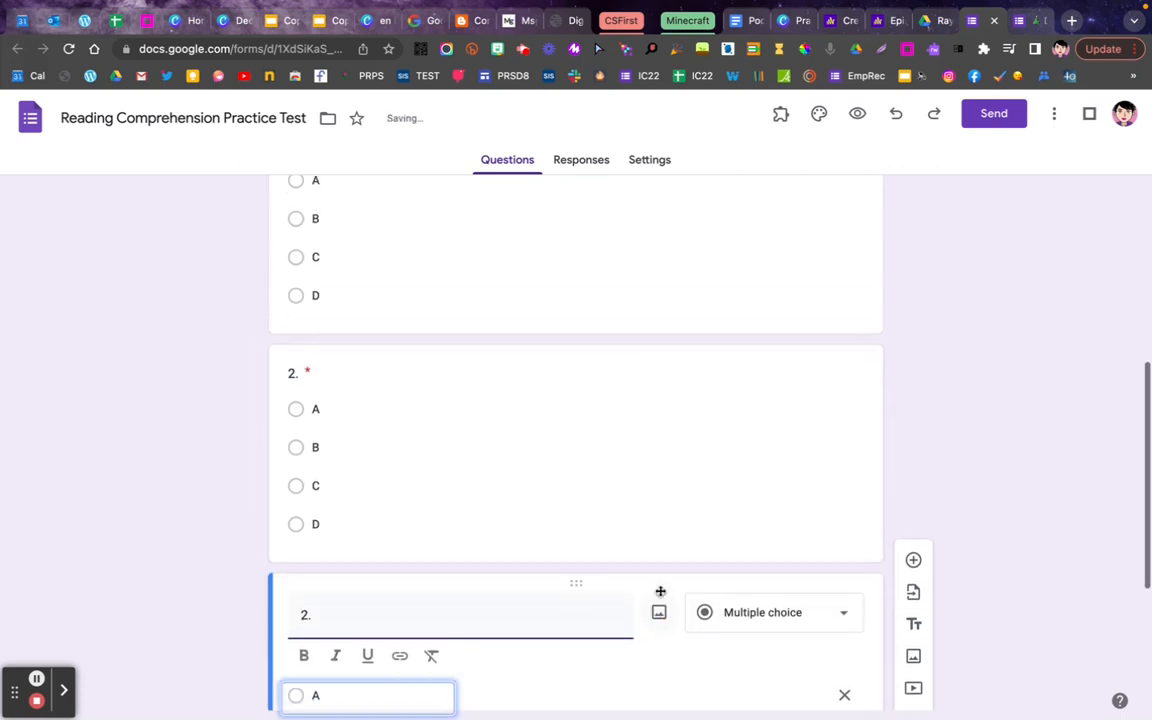
pyautogui.scroll(-2, 668, 600)
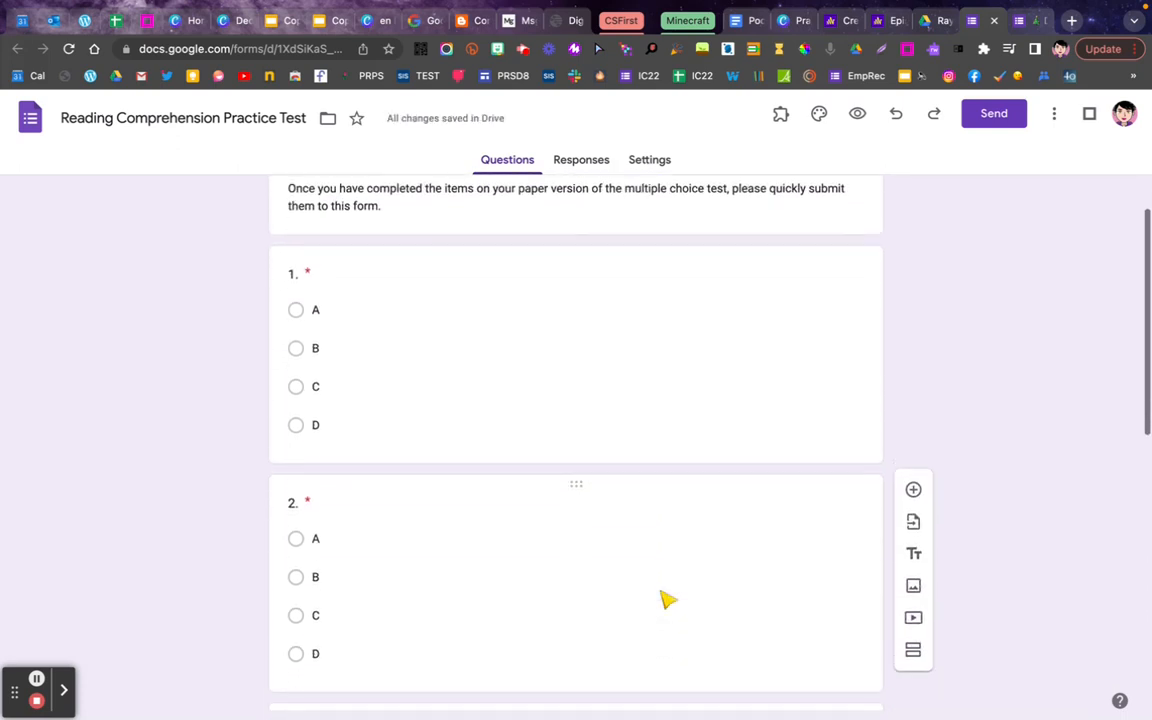
pyautogui.scroll(1, 668, 600)
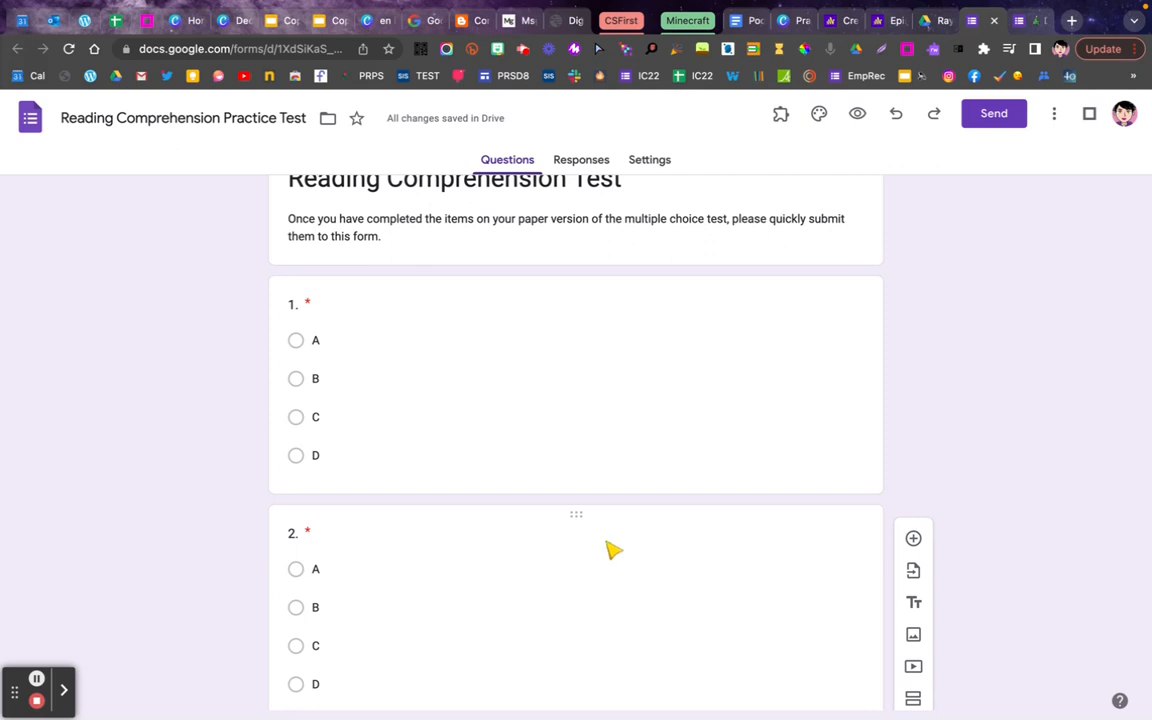
# Step: Renumber the form's first question as 12
pyautogui.click(296, 310)
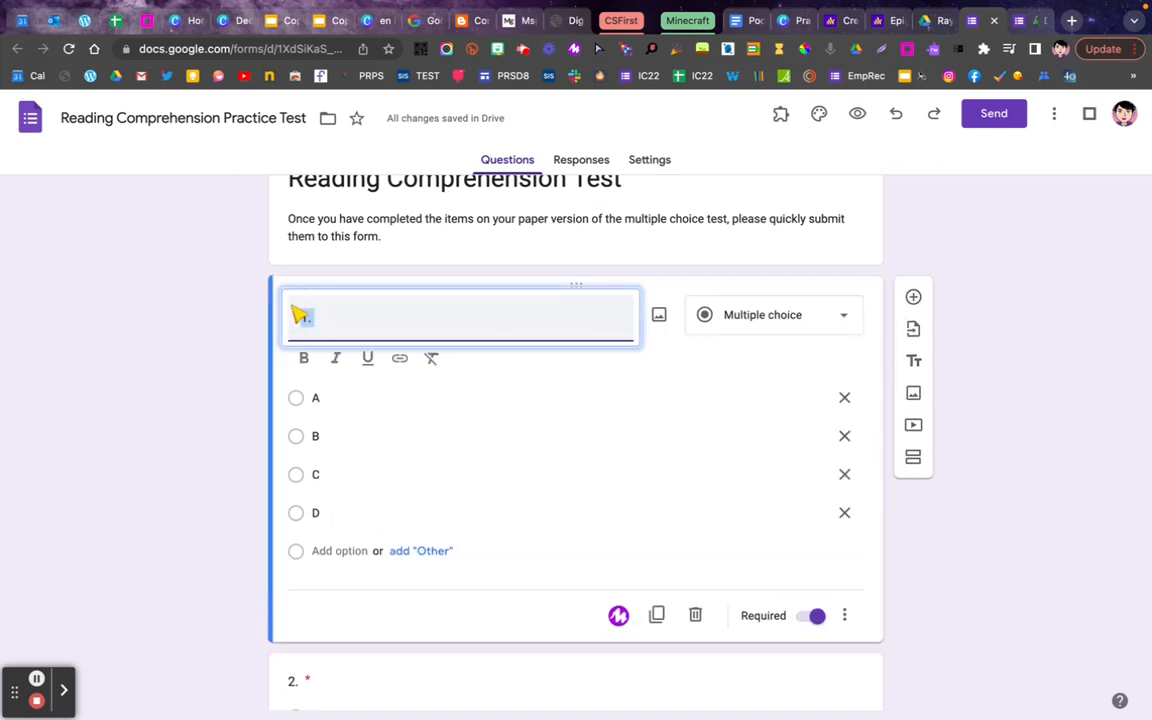
pyautogui.click(308, 319)
pyautogui.moveTo(308, 319); pyautogui.dragTo(297, 319)
pyautogui.write('12')
# Step: Renumber the form's second question as 13
pyautogui.scroll(-3, 320, 500)
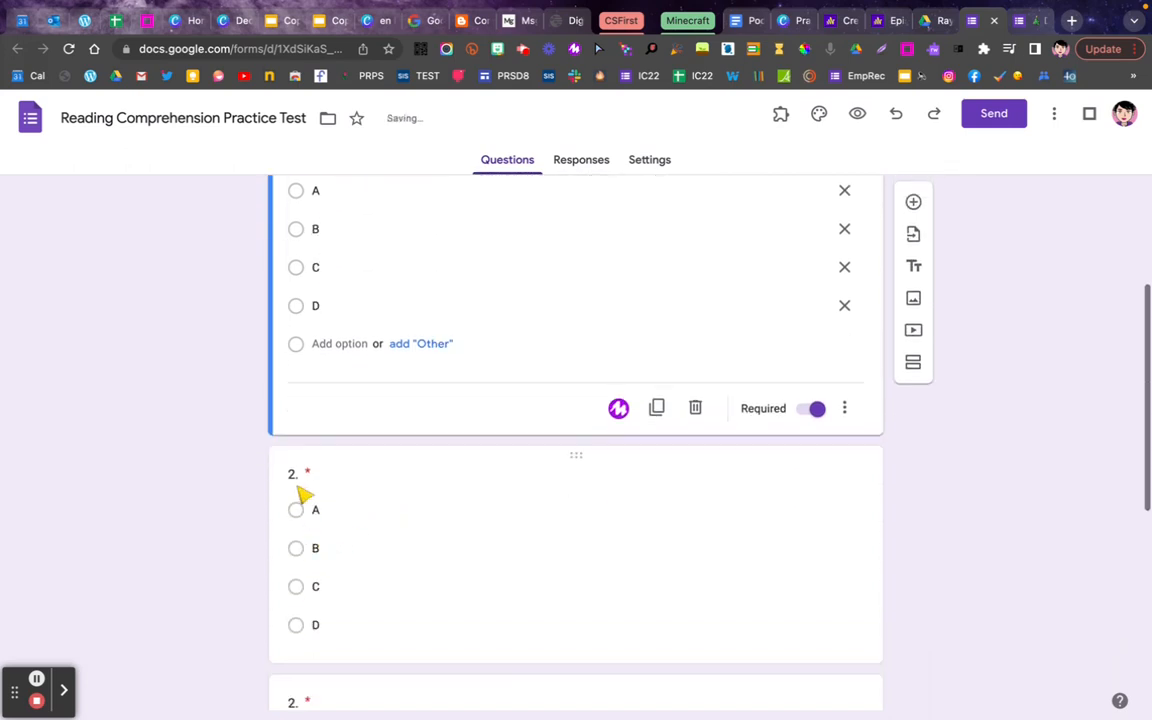
pyautogui.click(300, 490)
pyautogui.click(309, 369)
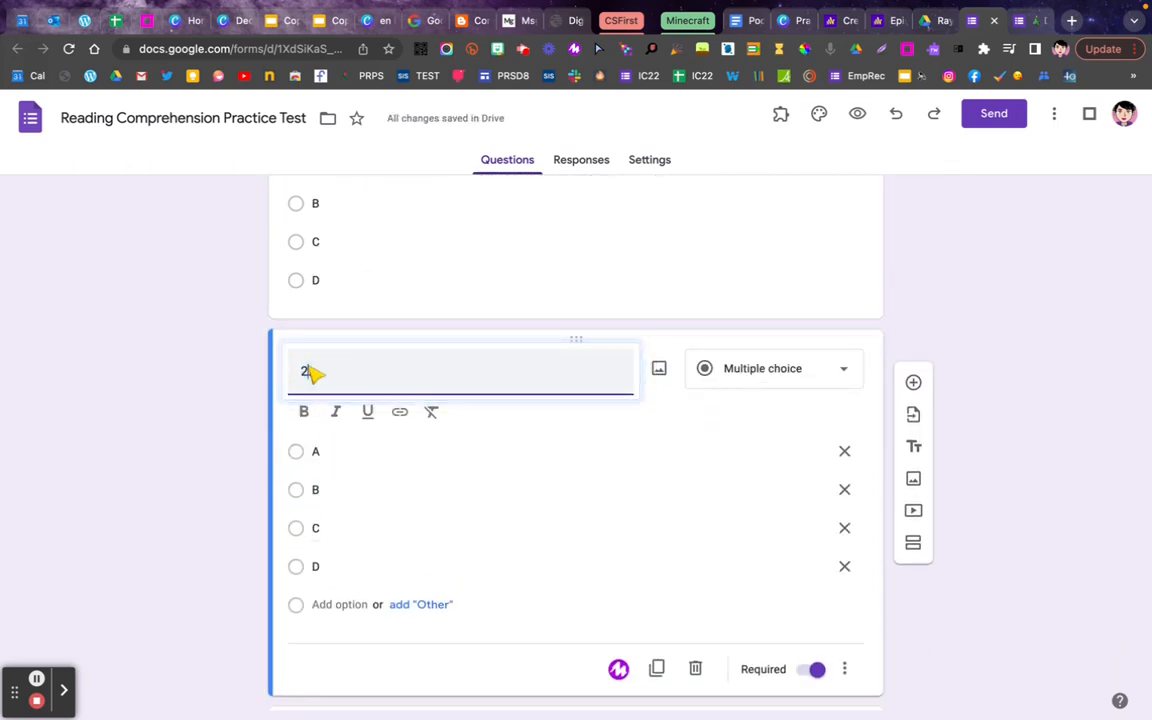
pyautogui.write('13')
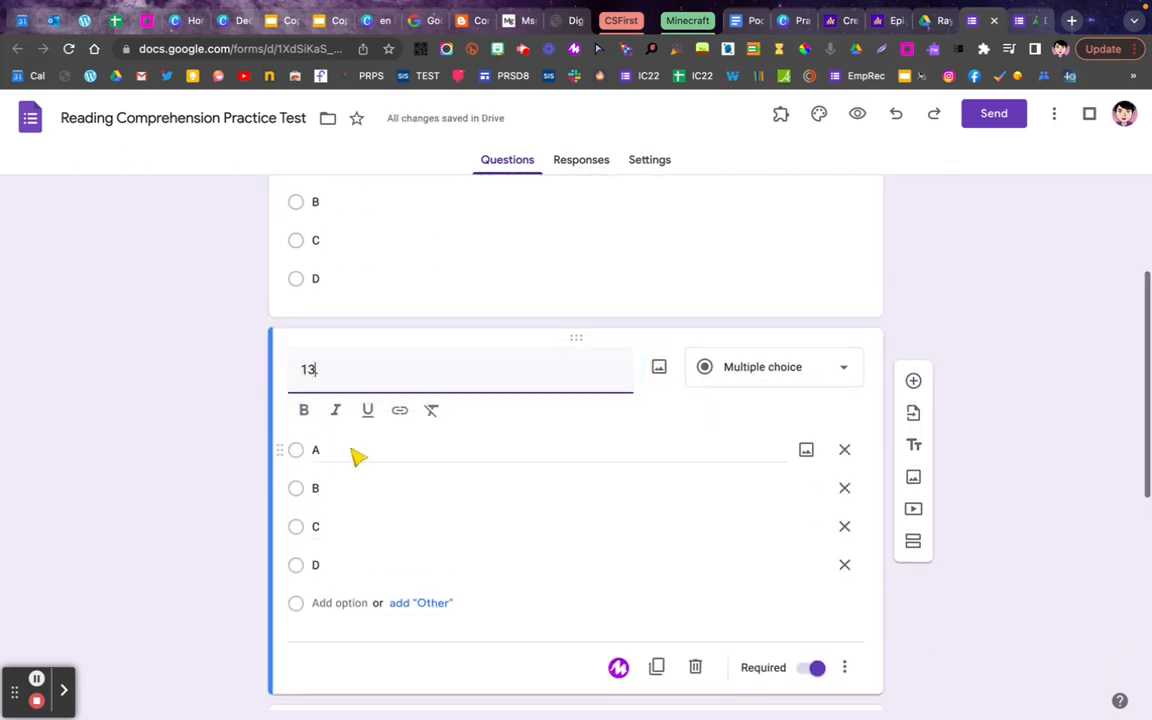
# Step: Renumber the form's third question as 14
pyautogui.scroll(-2, 340, 500)
pyautogui.click(296, 545)
pyautogui.click(305, 445)
pyautogui.doubleClick(301, 443)
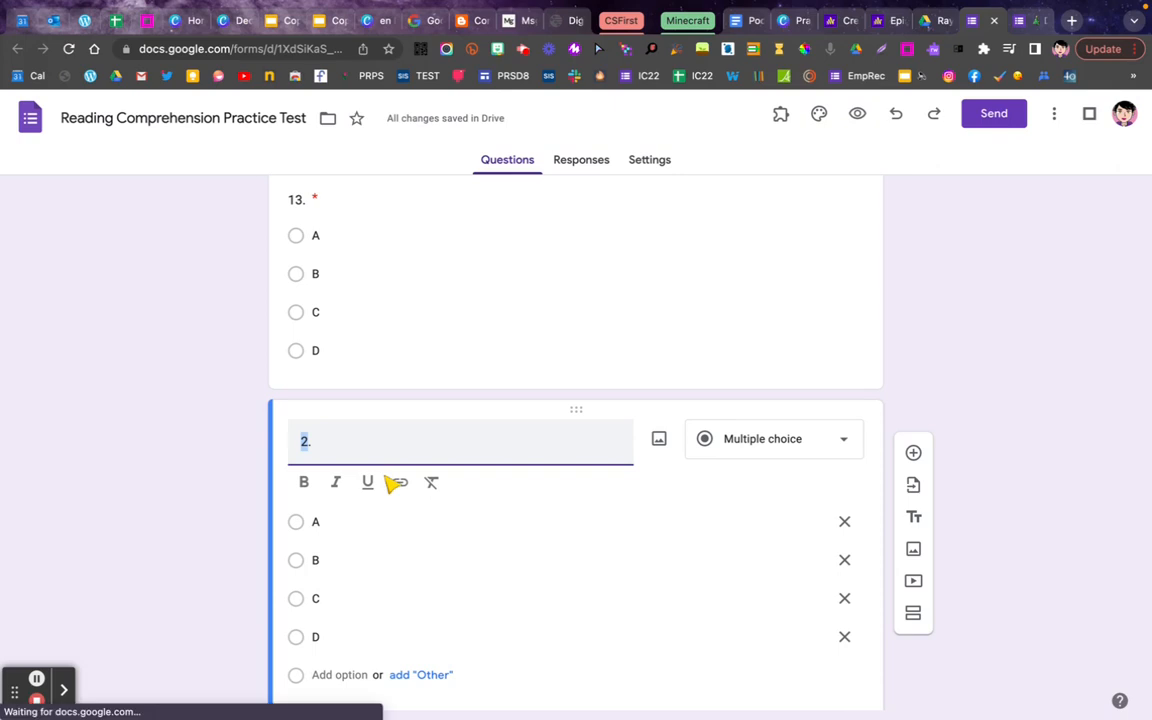
pyautogui.write('14')
pyautogui.scroll(-2, 400, 481)
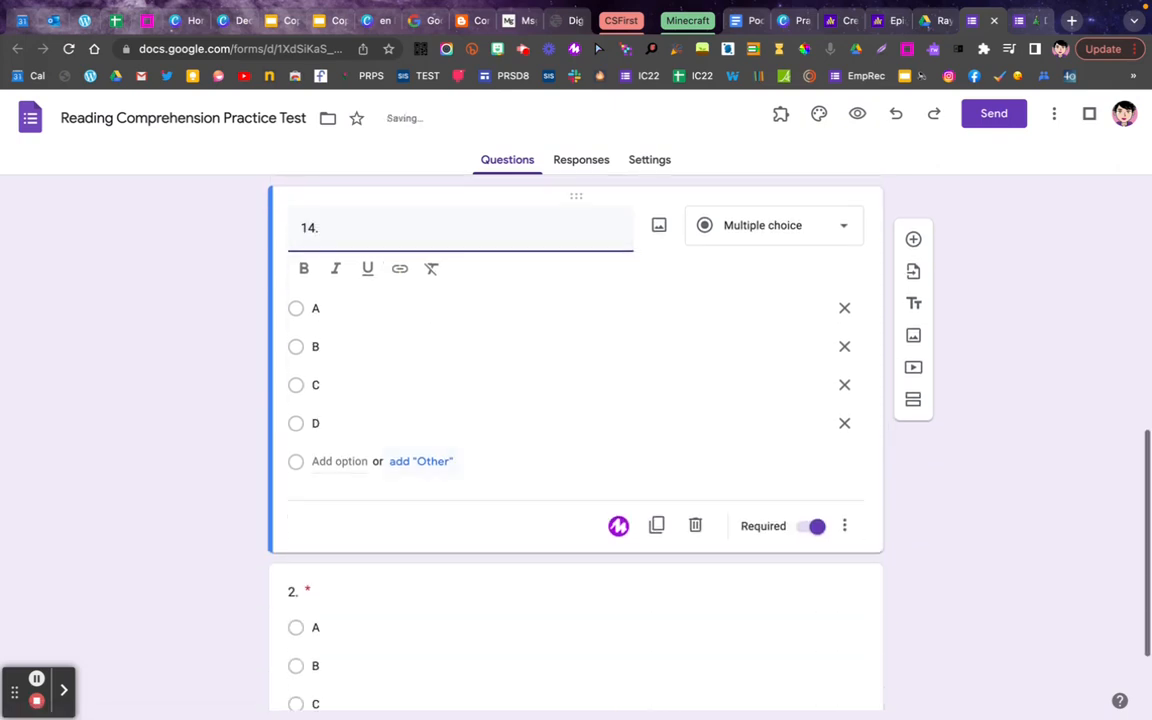
pyautogui.scroll(3, 400, 481)
pyautogui.scroll(-3, 400, 481)
pyautogui.write('.')
# Step: Renumber the form's fourth question as 15
pyautogui.scroll(-2, 324, 496)
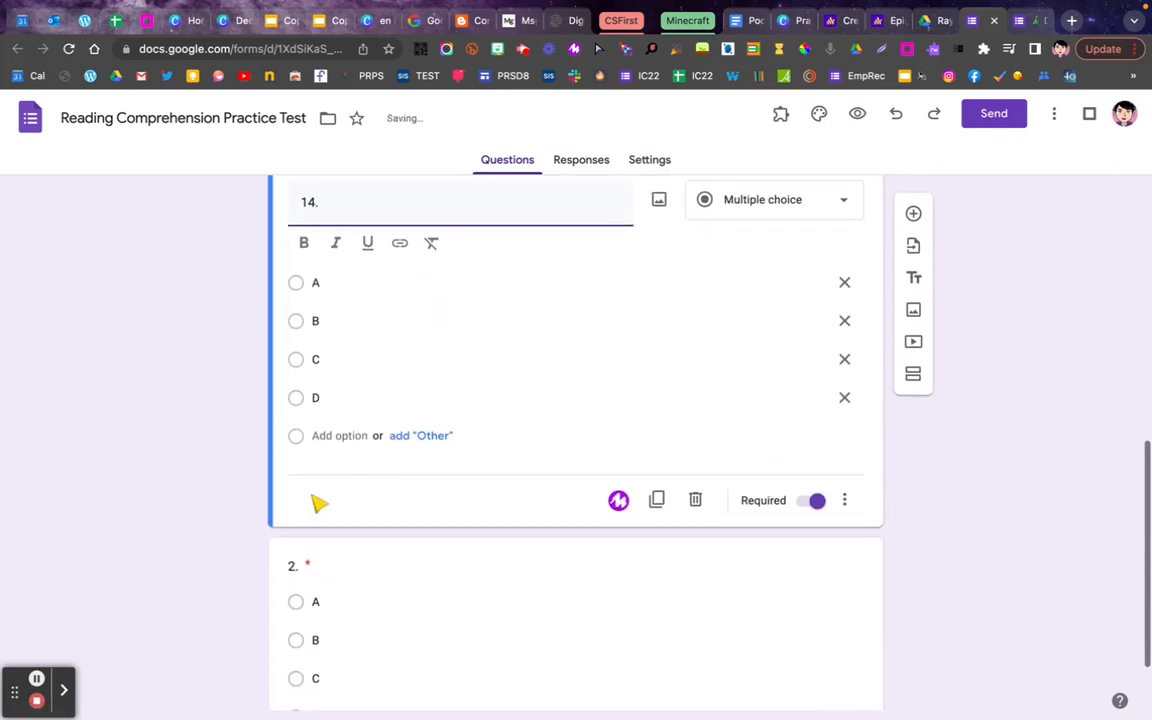
pyautogui.click(298, 574)
pyautogui.click(303, 465)
pyautogui.doubleClick(302, 465)
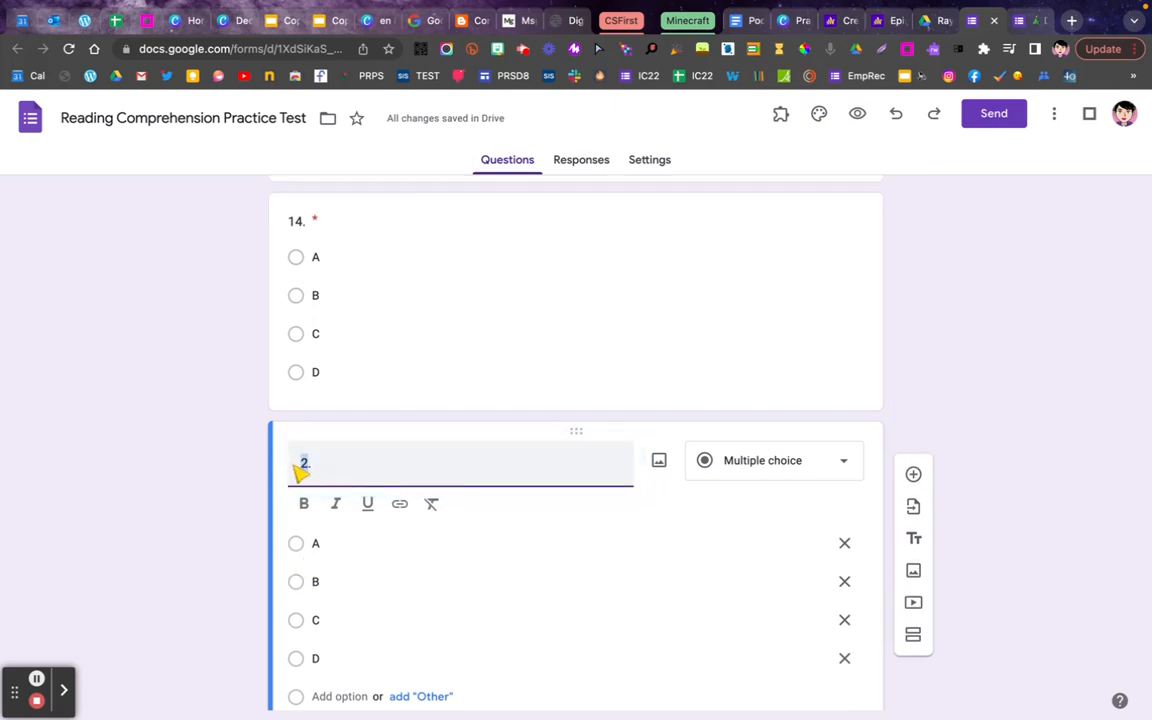
pyautogui.write('15')
# Step: Duplicate question 15 and discard the blank question added at the end of the form
pyautogui.scroll(-2, 360, 496)
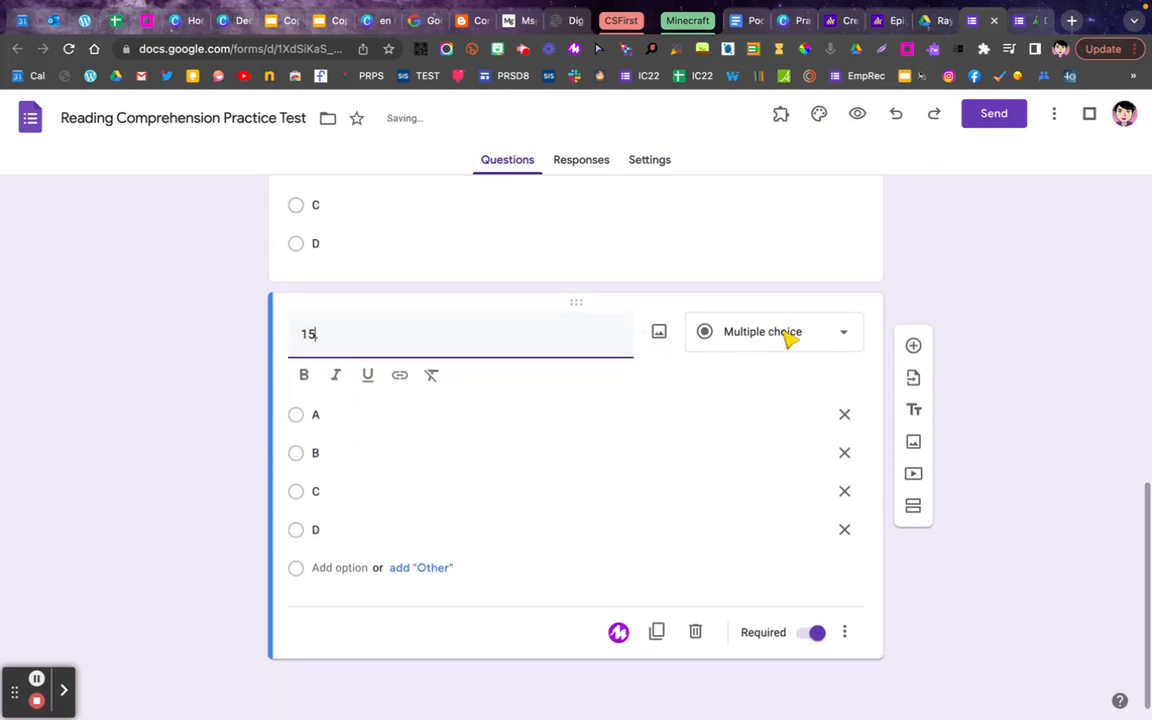
pyautogui.click(915, 345)
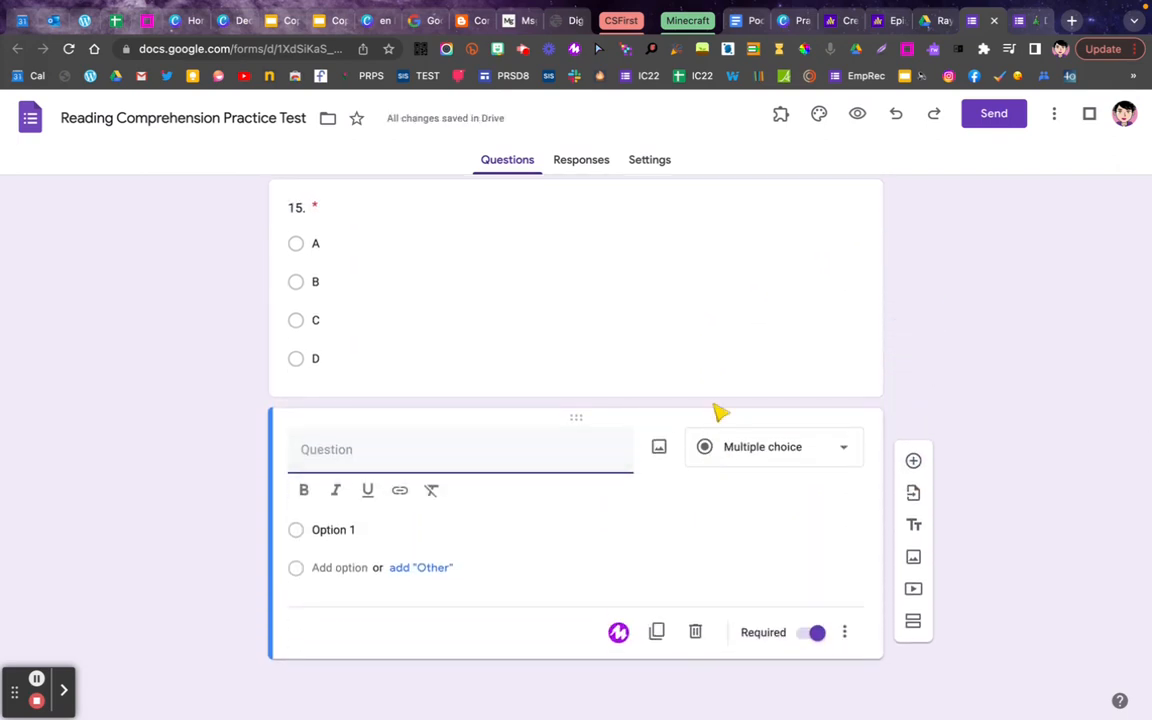
pyautogui.scroll(2, 648, 368)
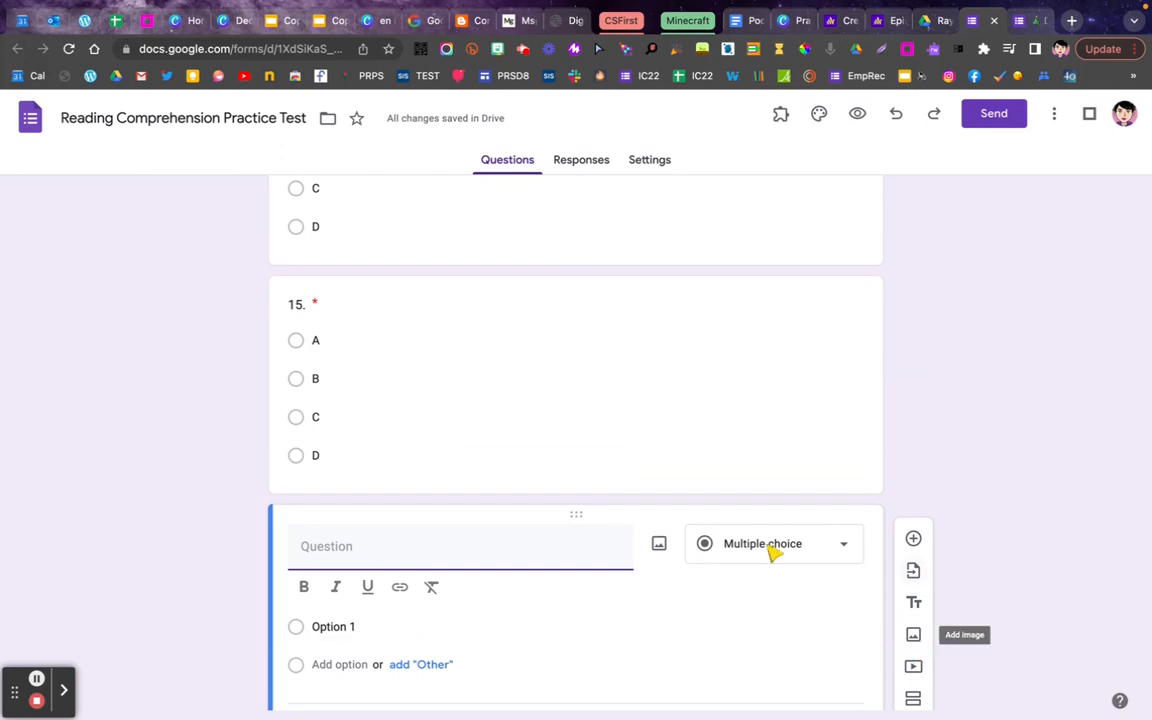
pyautogui.click(609, 443)
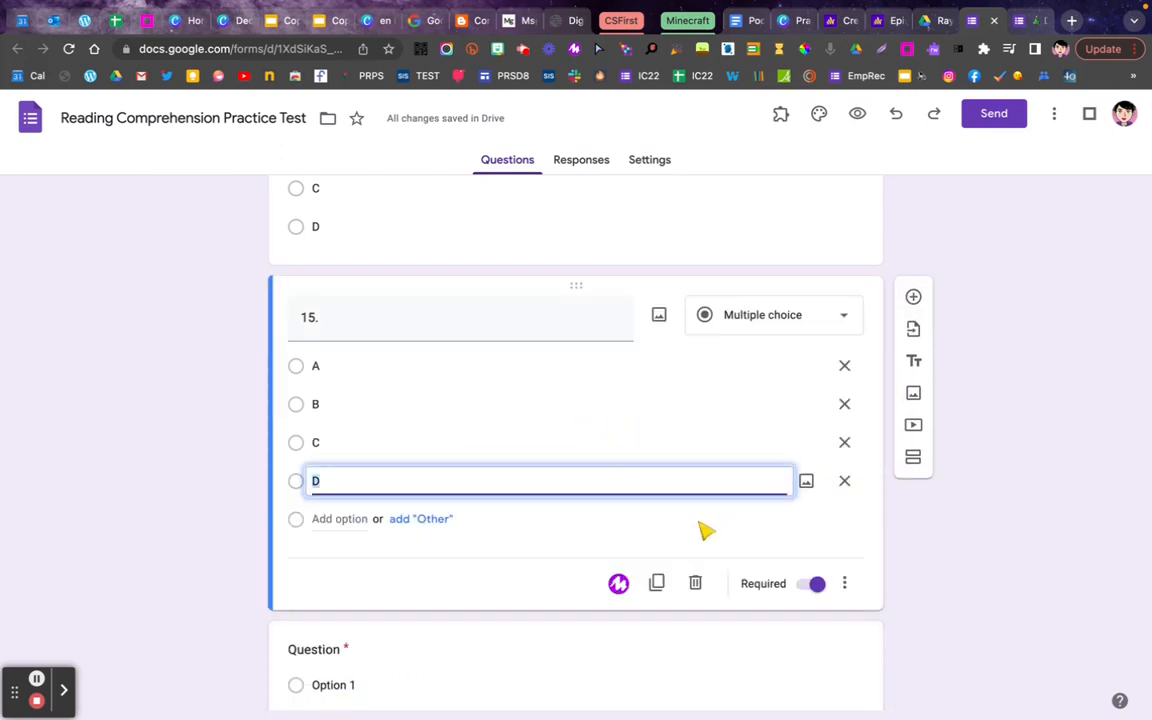
pyautogui.click(656, 583)
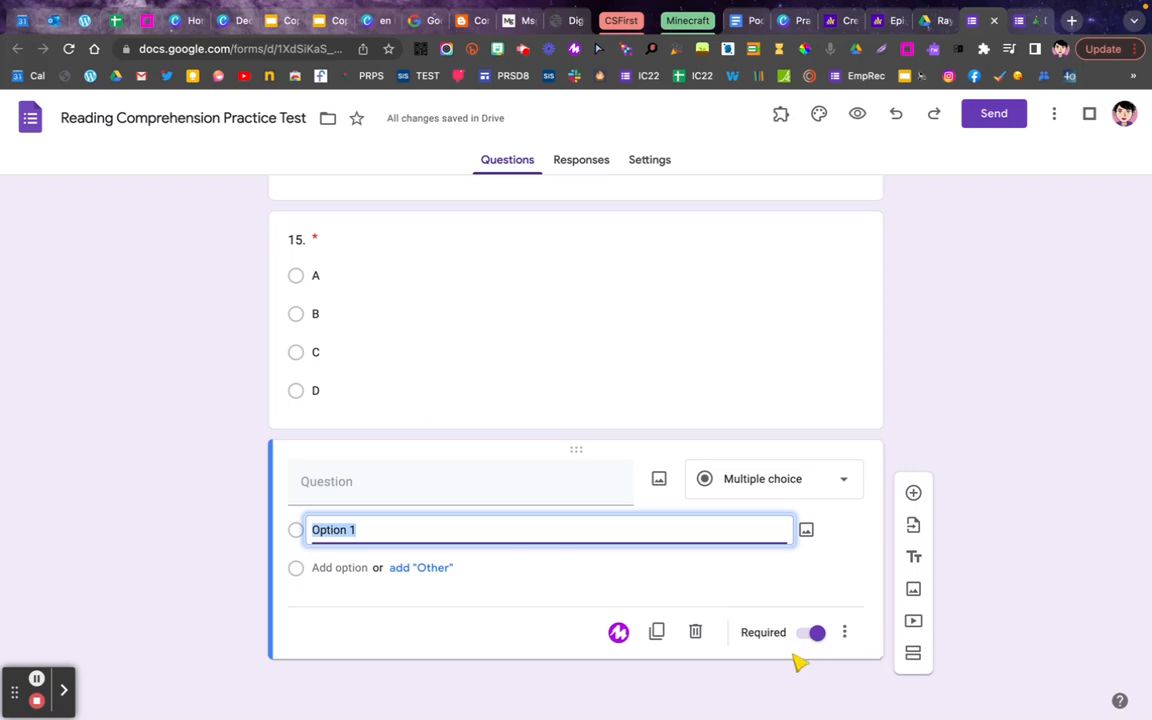
pyautogui.click(695, 633)
# Step: Renumber the duplicated question at the end of the form as 16
pyautogui.click(312, 368)
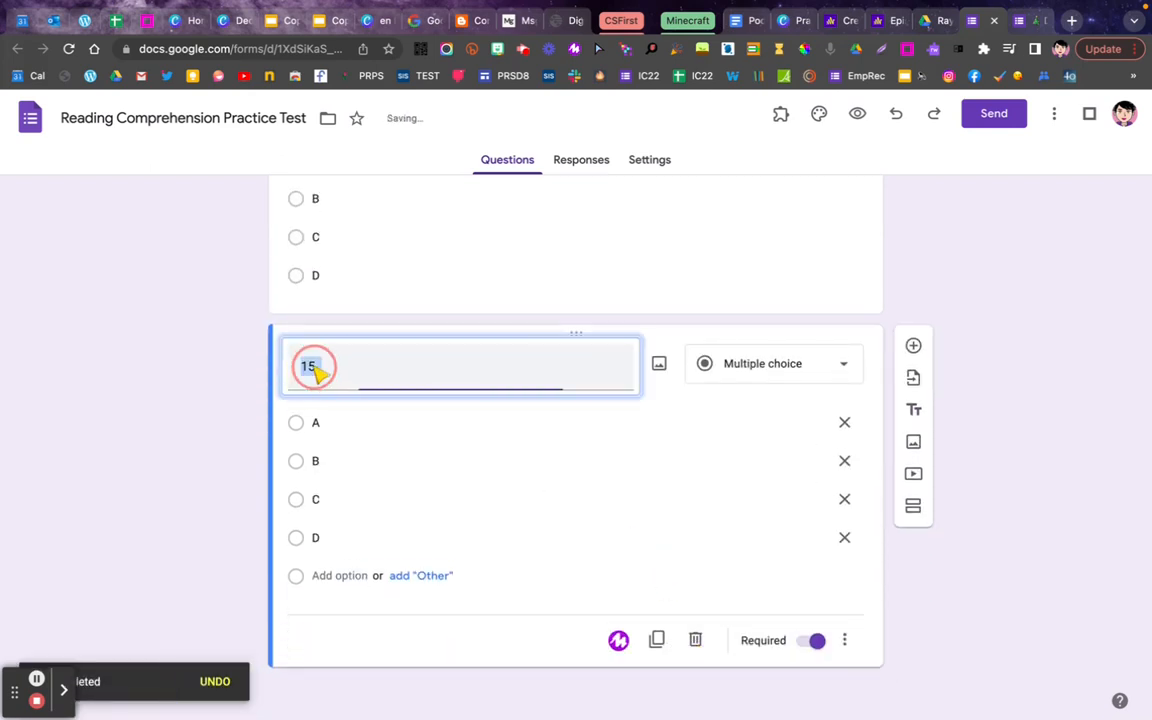
pyautogui.press('BackSpace')
pyautogui.write('6.')
pyautogui.scroll(4, 514, 365)
pyautogui.scroll(5, 520, 360)
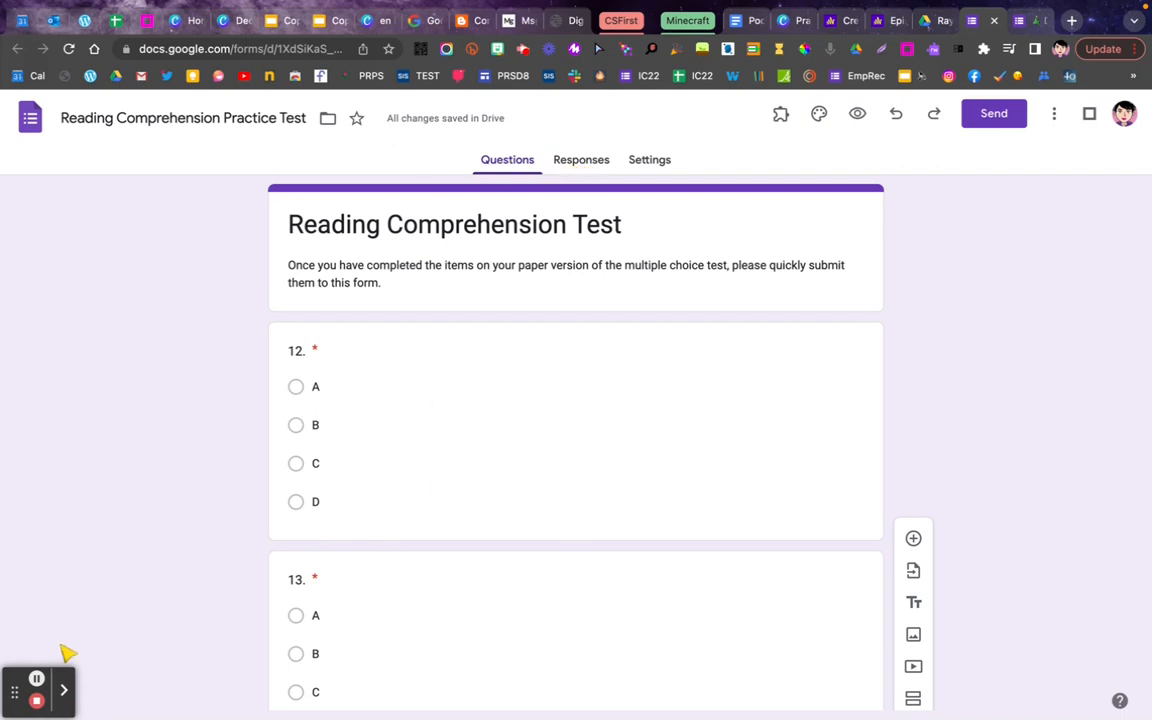
pyautogui.click(37, 680)
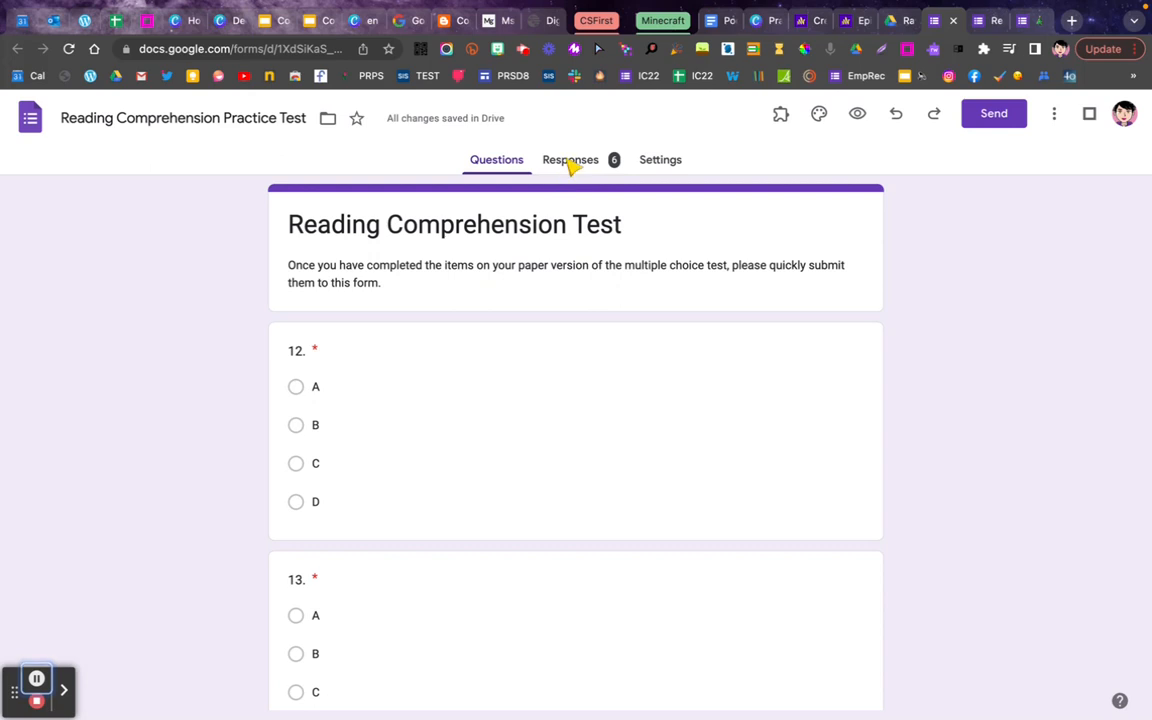
# Step: Review the form's response summary, examining the answer distribution charts for questions 12 to 16
pyautogui.click(571, 166)
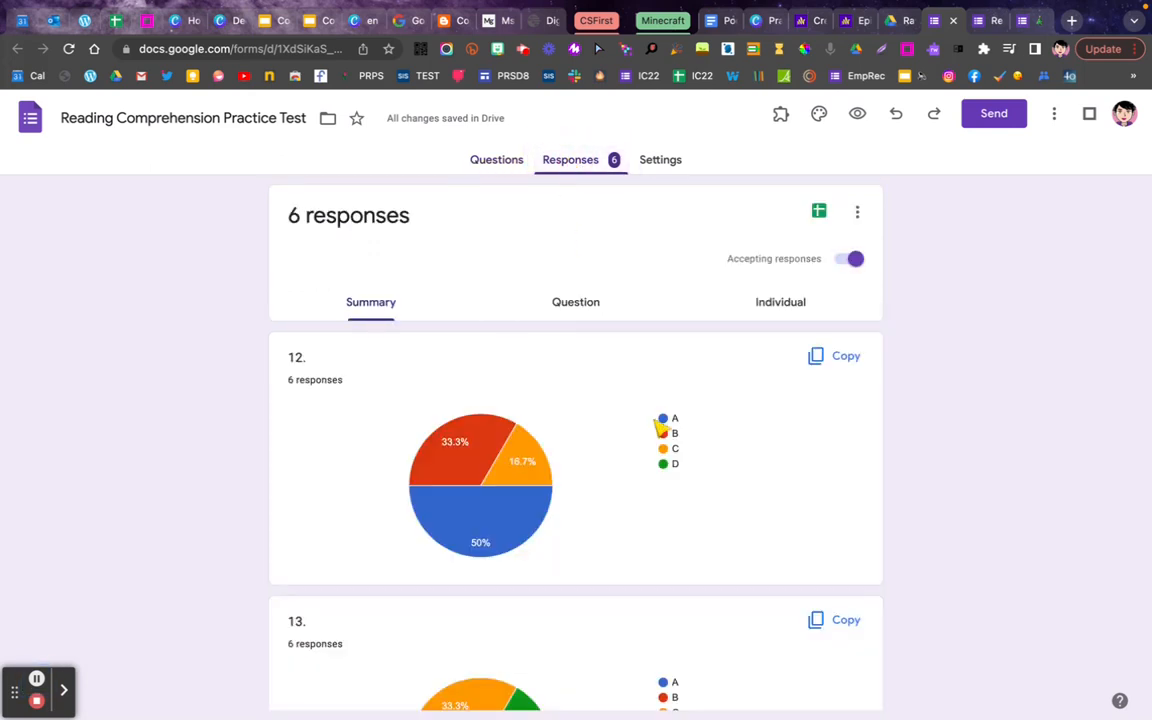
pyautogui.scroll(-1, 597, 509)
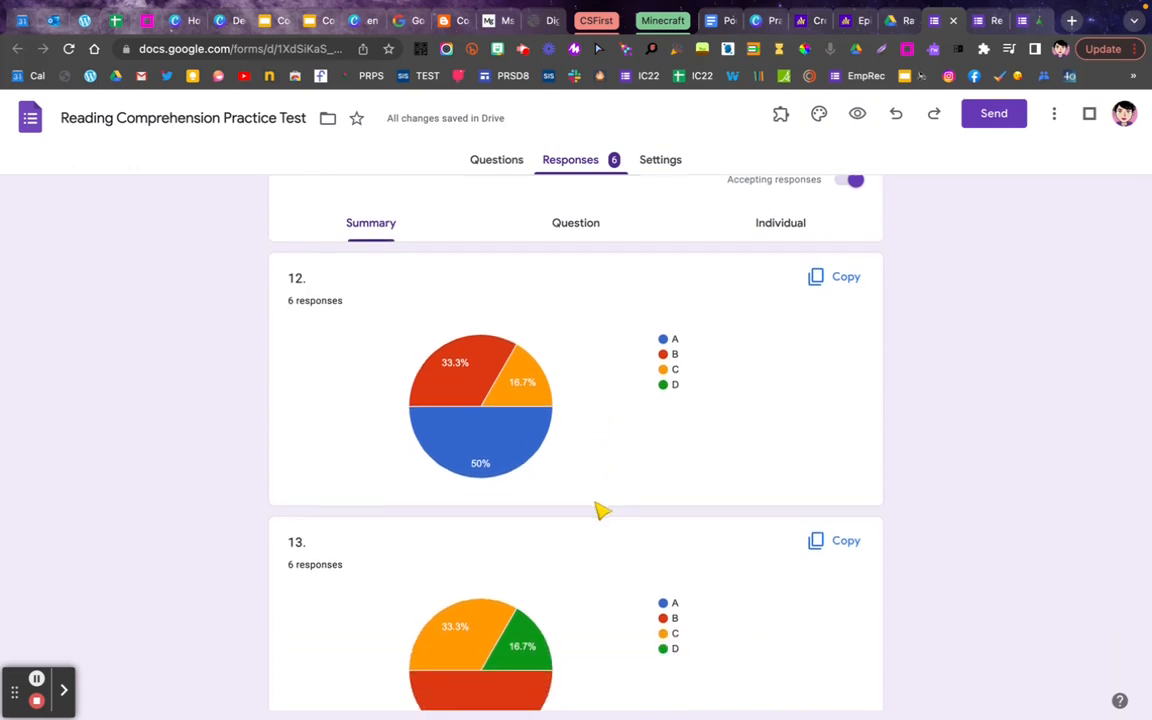
pyautogui.scroll(-1, 600, 511)
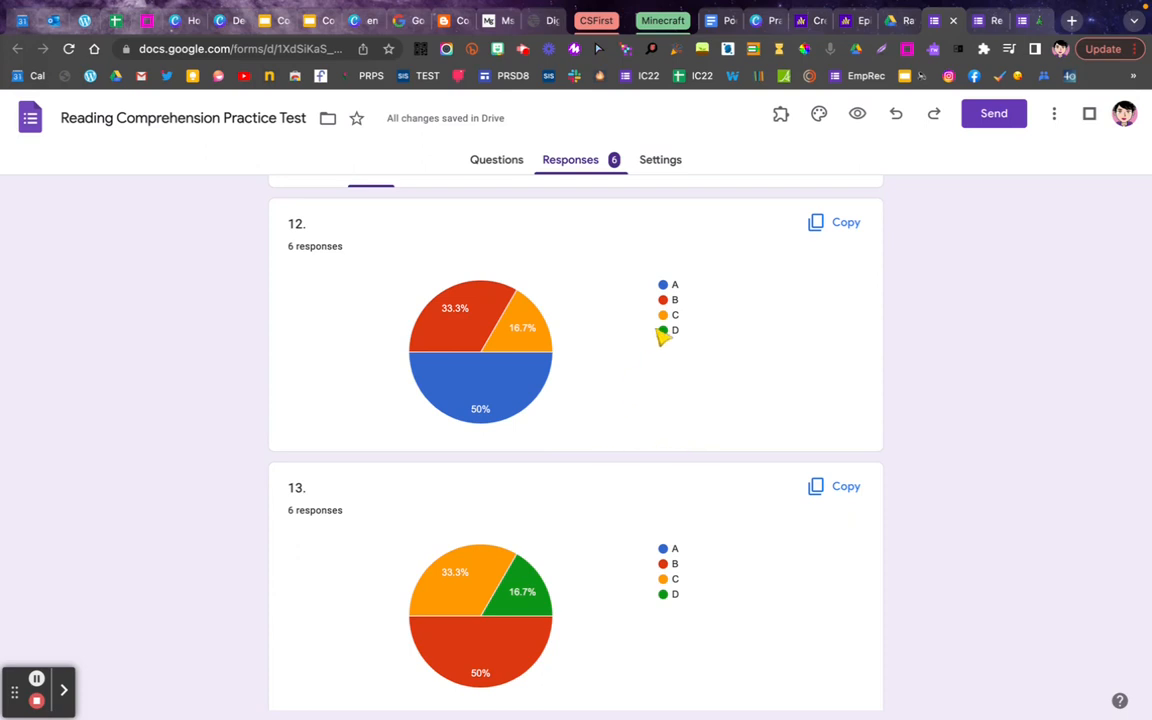
pyautogui.moveTo(545, 348)
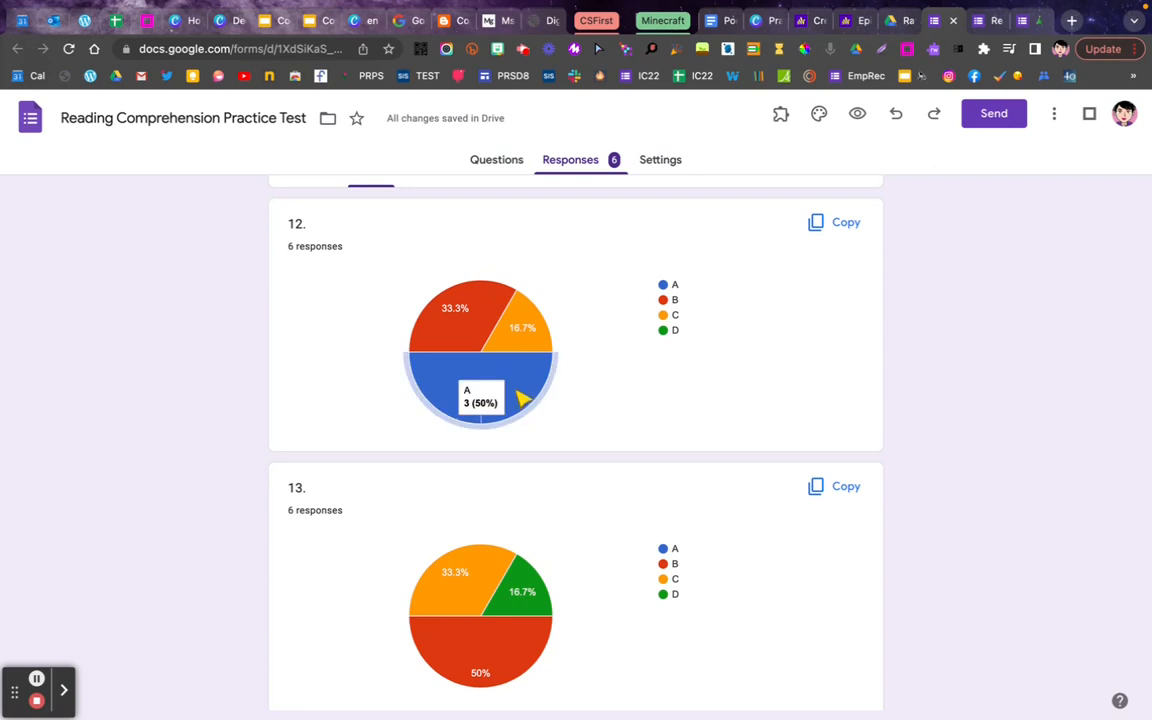
pyautogui.scroll(-9, 606, 430)
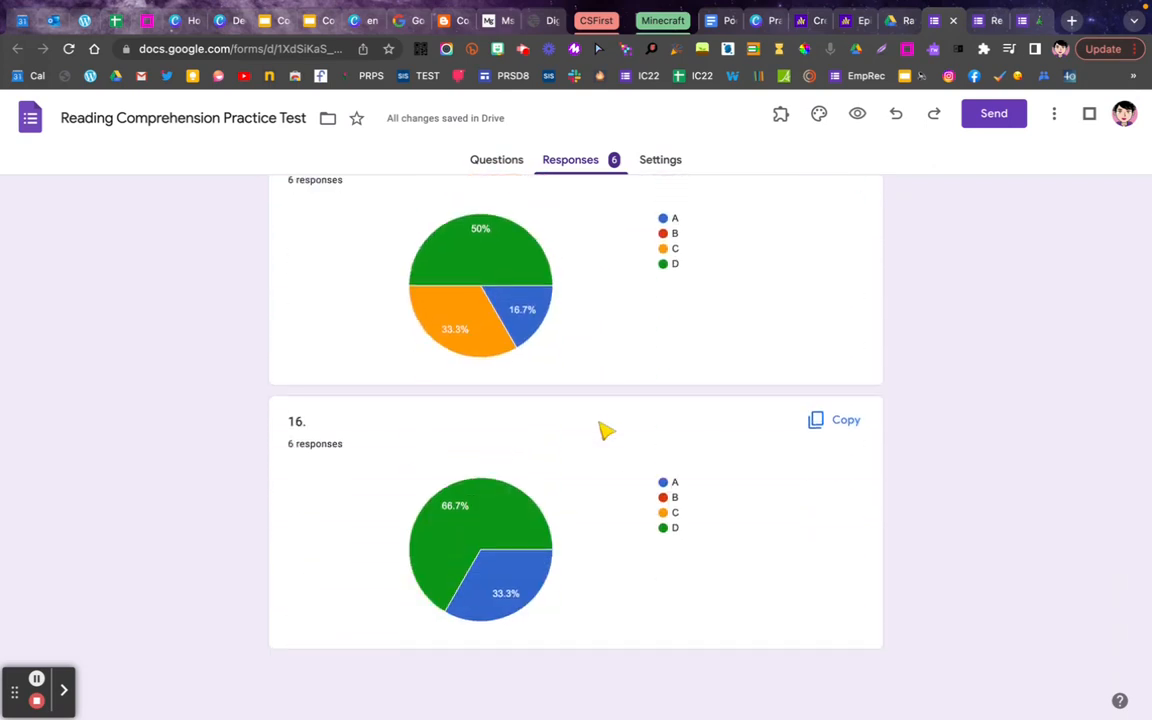
pyautogui.scroll(1, 606, 430)
pyautogui.scroll(-1, 606, 430)
pyautogui.scroll(2, 603, 431)
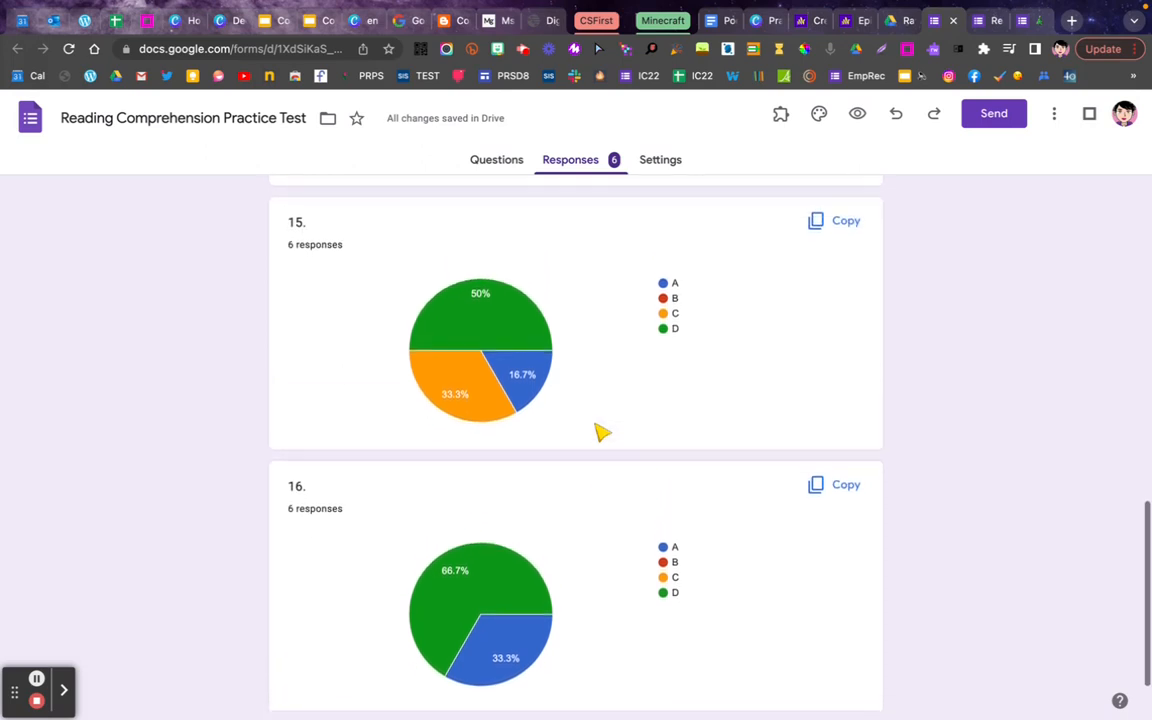
pyautogui.scroll(1, 601, 431)
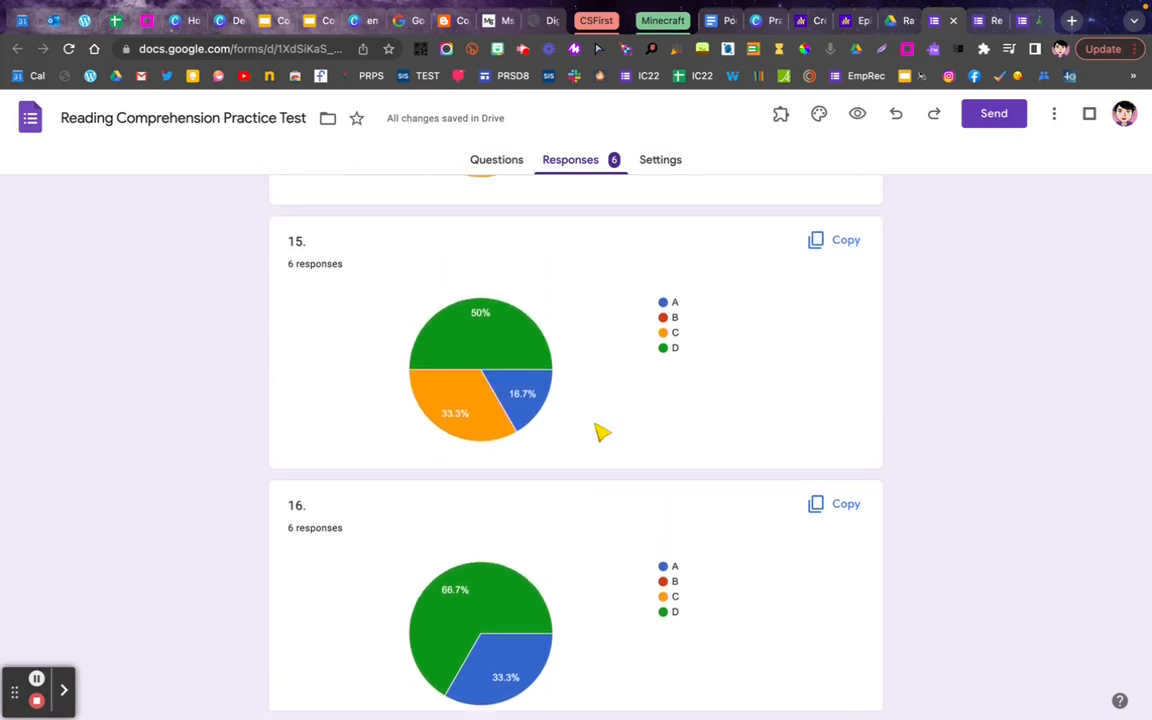
pyautogui.scroll(10, 601, 432)
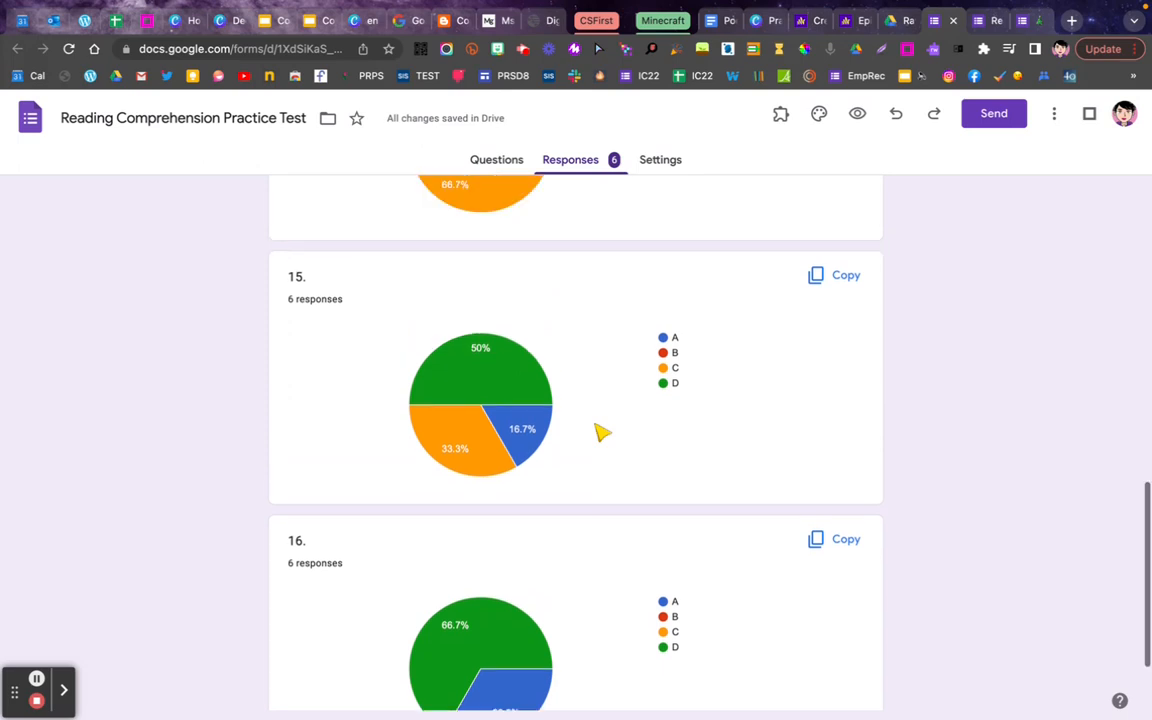
pyautogui.scroll(-1, 601, 432)
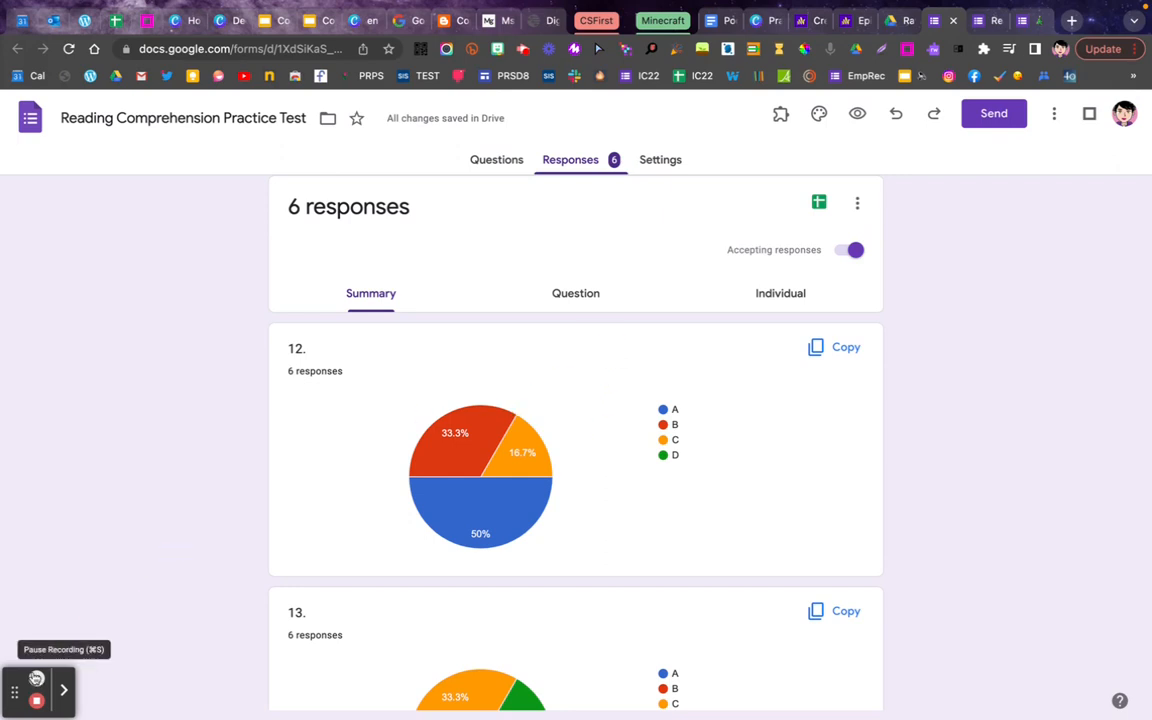
pyautogui.click(36, 679)
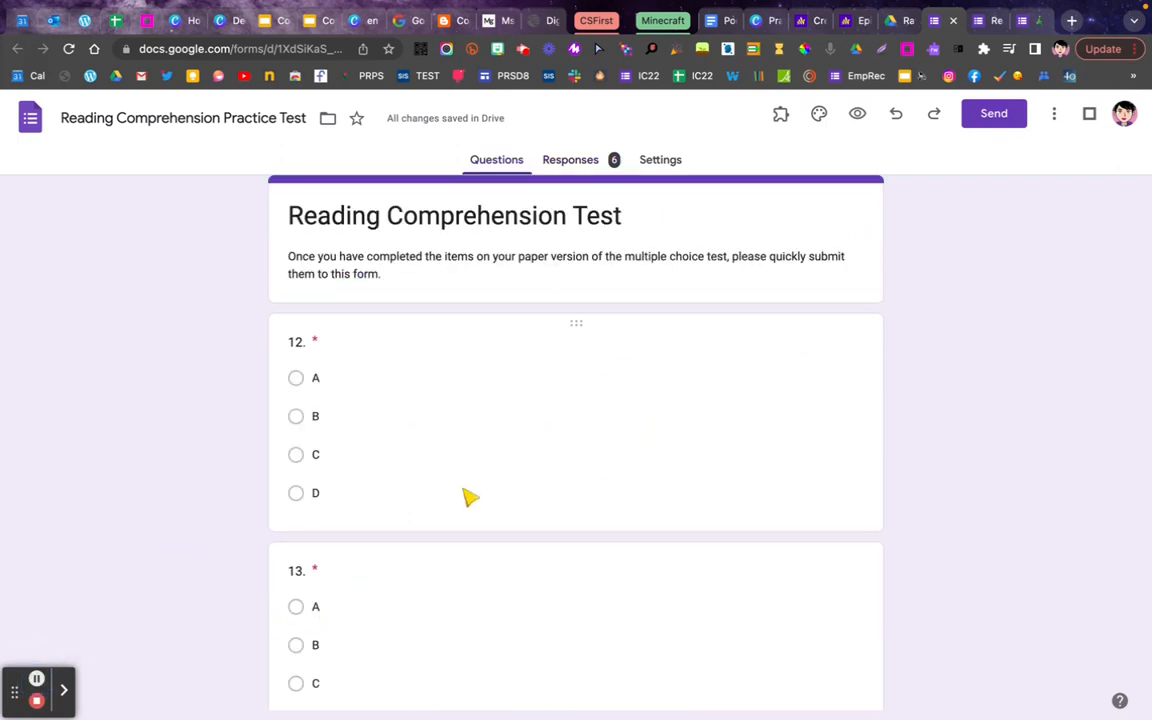
# Step: Turn the form into a quiz in its settings
pyautogui.click(667, 163)
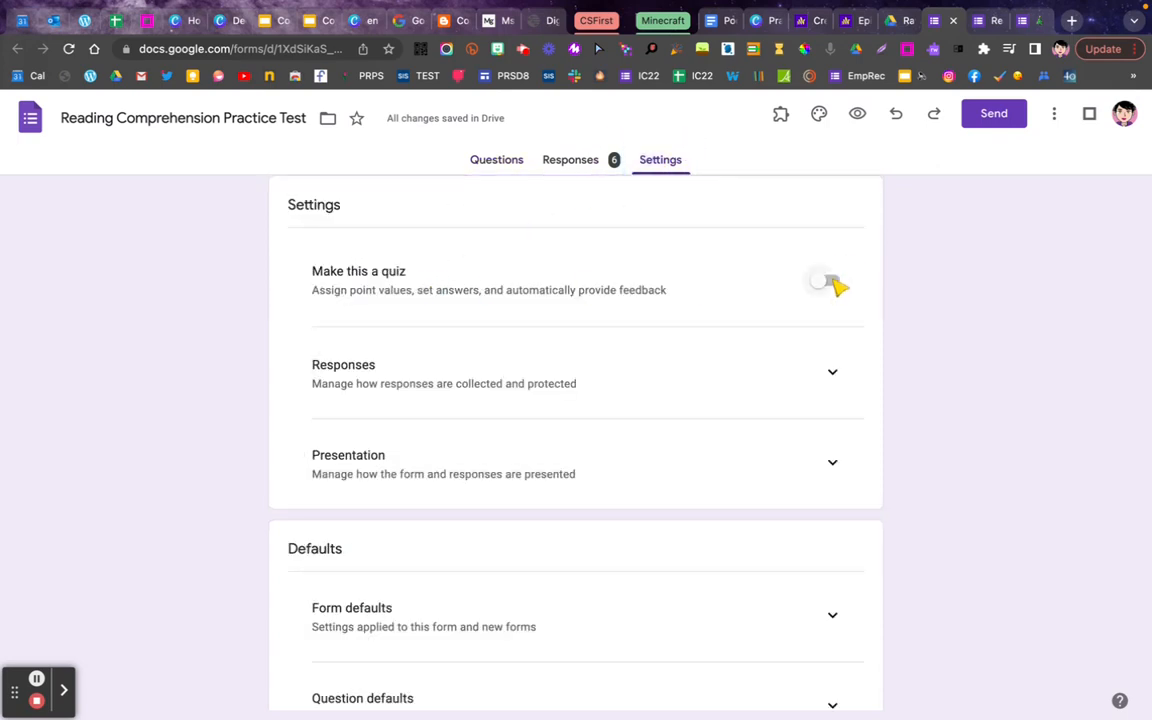
pyautogui.click(830, 282)
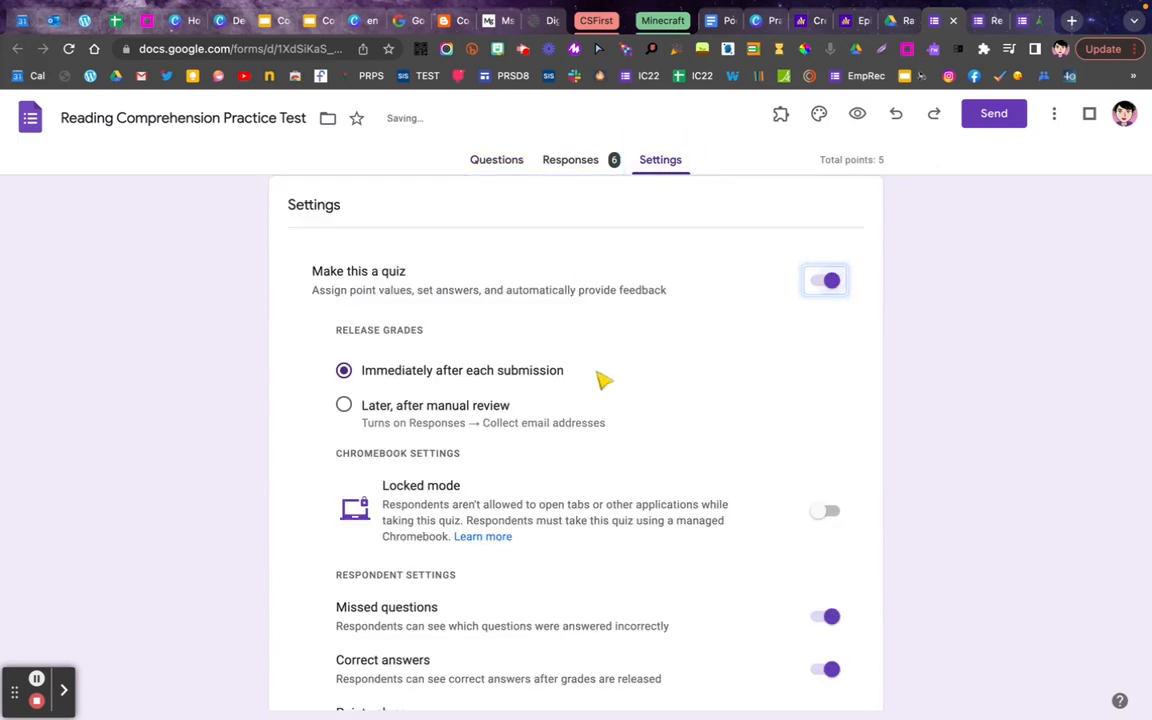
# Step: Turn on collecting email addresses in the quiz's response settings
pyautogui.scroll(-1, 599, 380)
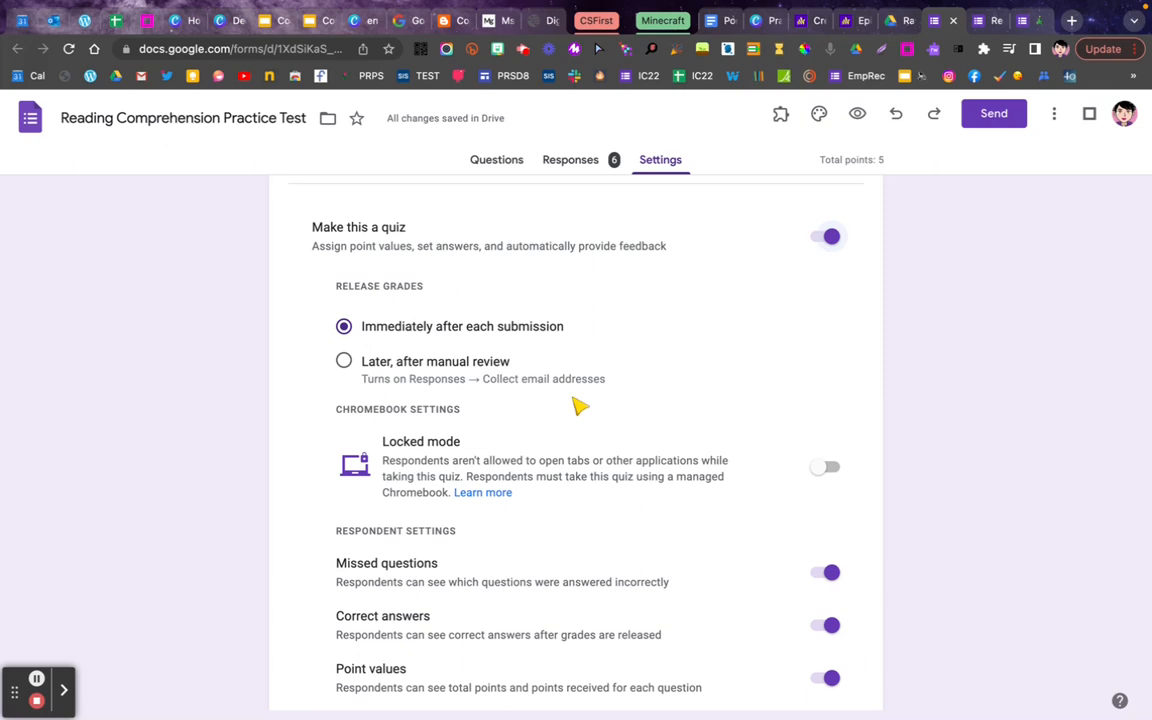
pyautogui.scroll(-2, 595, 402)
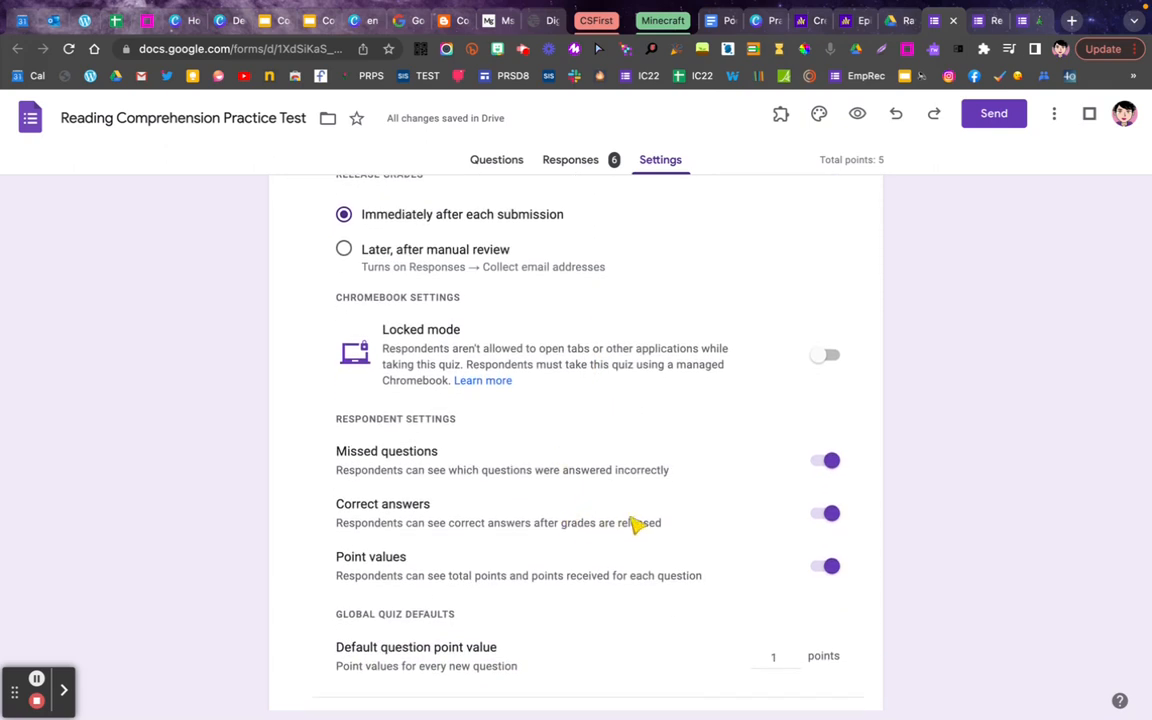
pyautogui.scroll(1, 731, 495)
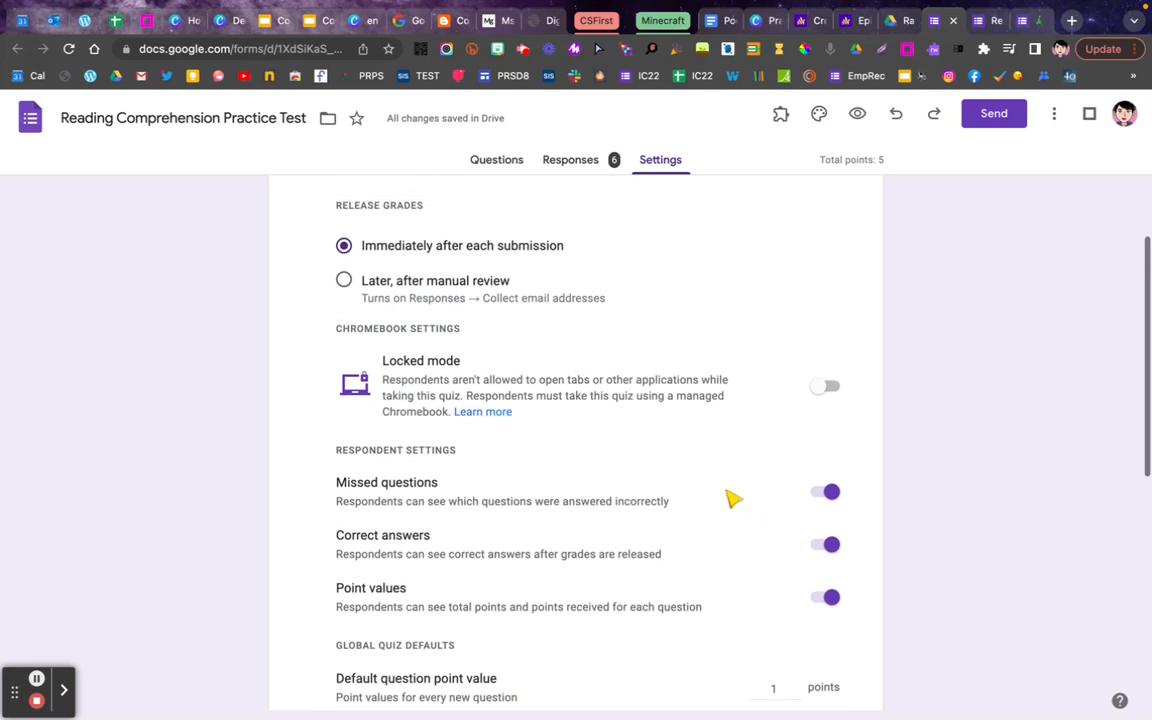
pyautogui.scroll(-1, 731, 495)
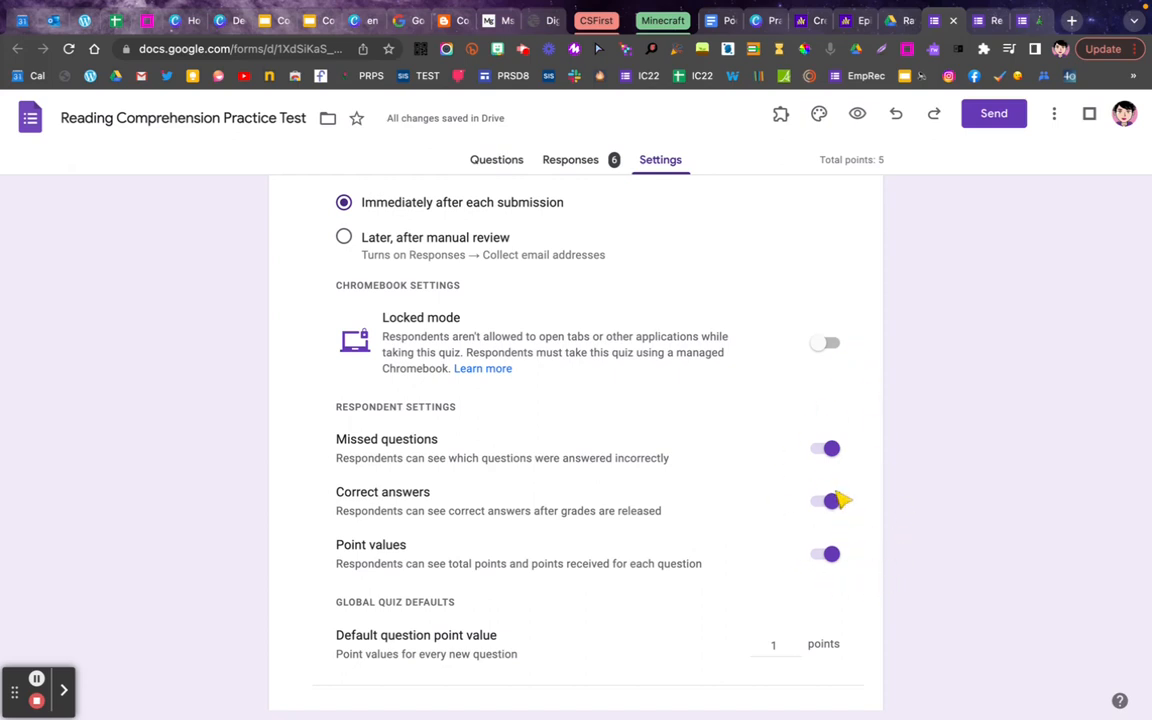
pyautogui.scroll(-3, 840, 500)
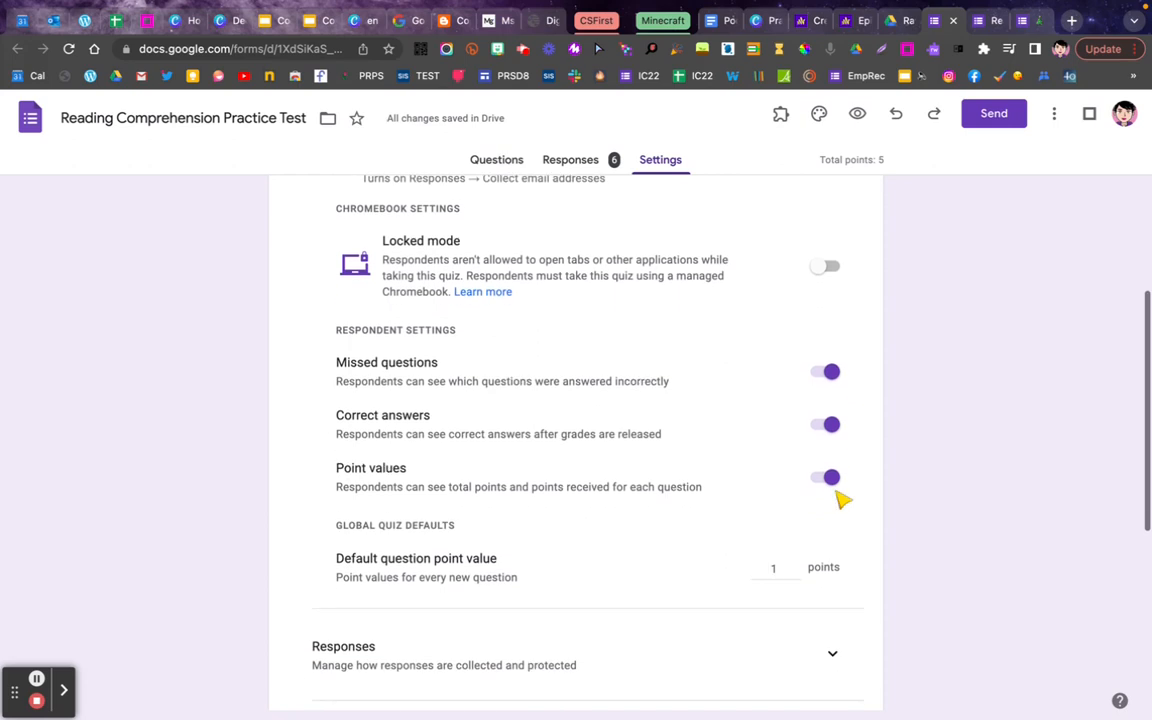
pyautogui.scroll(-4, 735, 572)
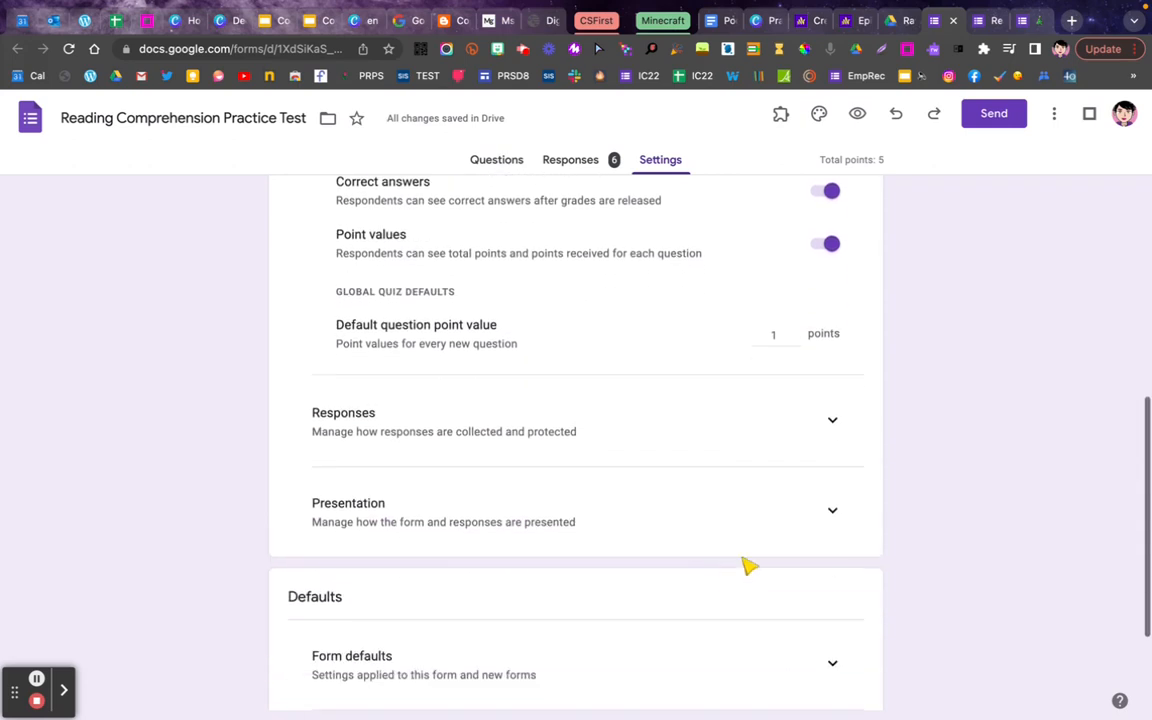
pyautogui.click(833, 421)
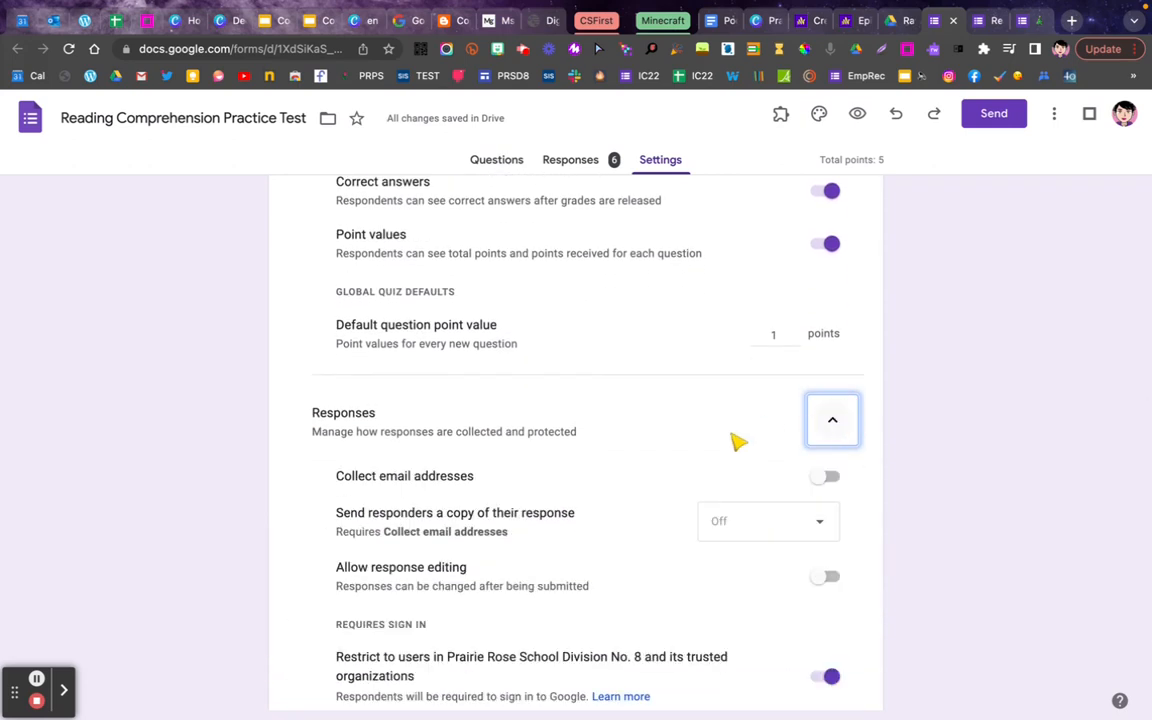
pyautogui.scroll(-2, 720, 460)
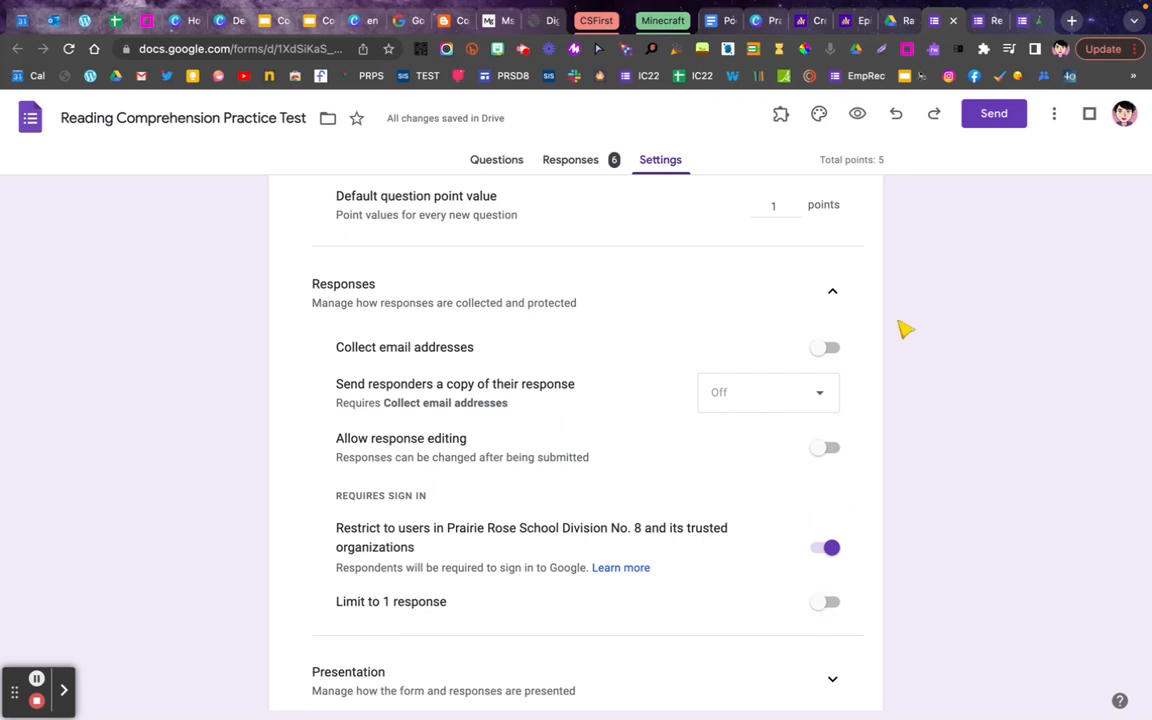
pyautogui.click(826, 348)
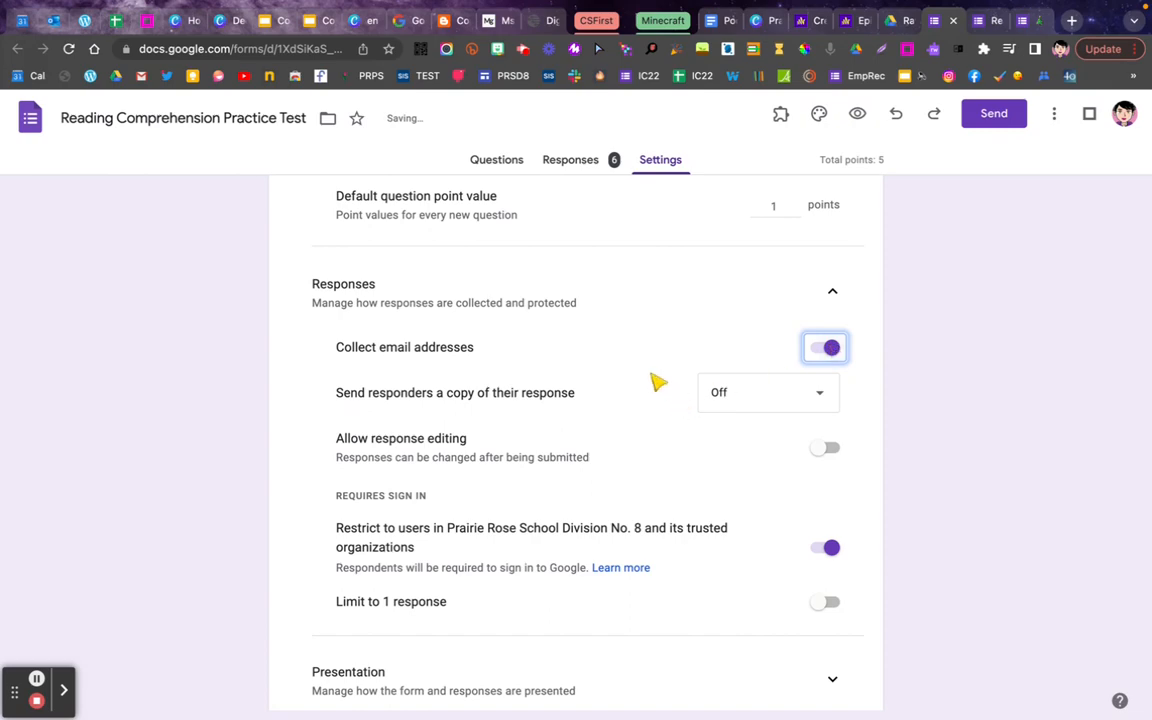
# Step: Examine the score insights and the question 12 results in the form's response summary
pyautogui.scroll(5, 656, 381)
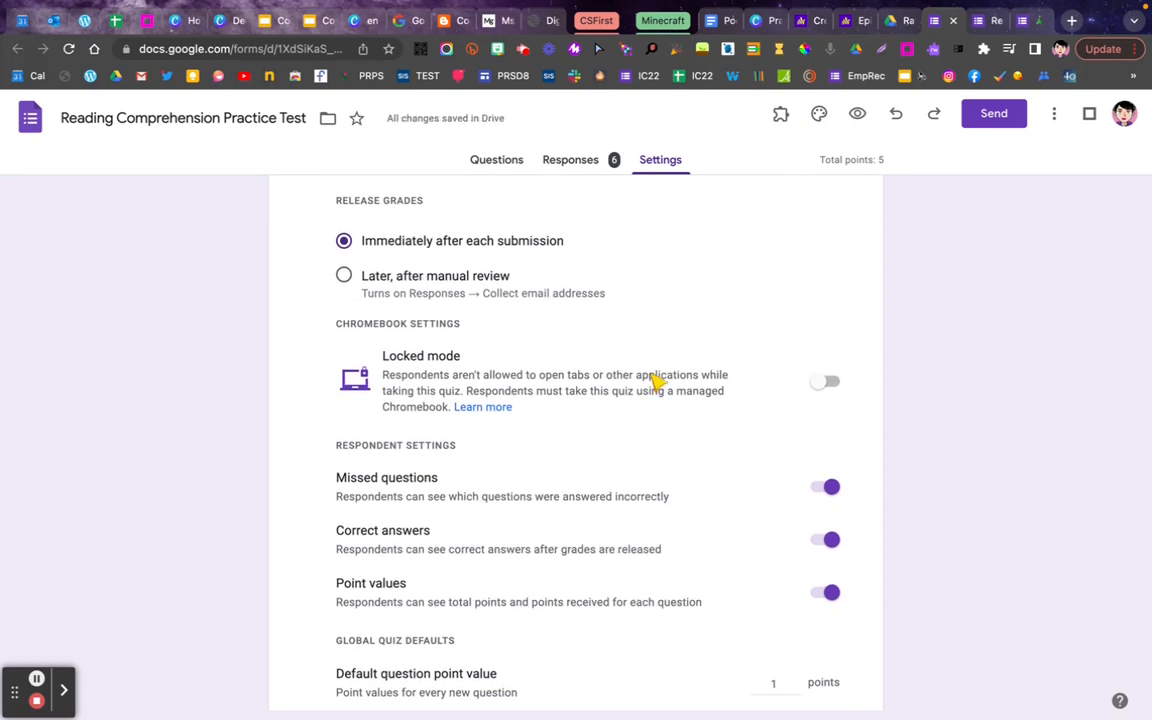
pyautogui.scroll(2, 612, 330)
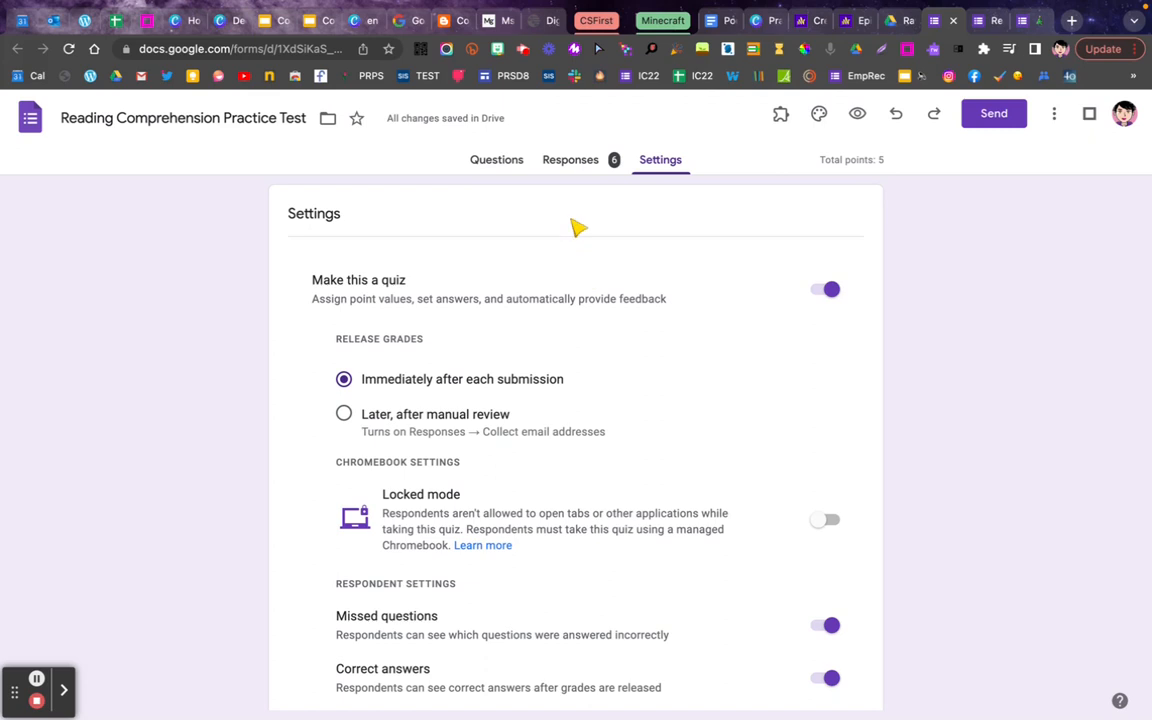
pyautogui.click(570, 162)
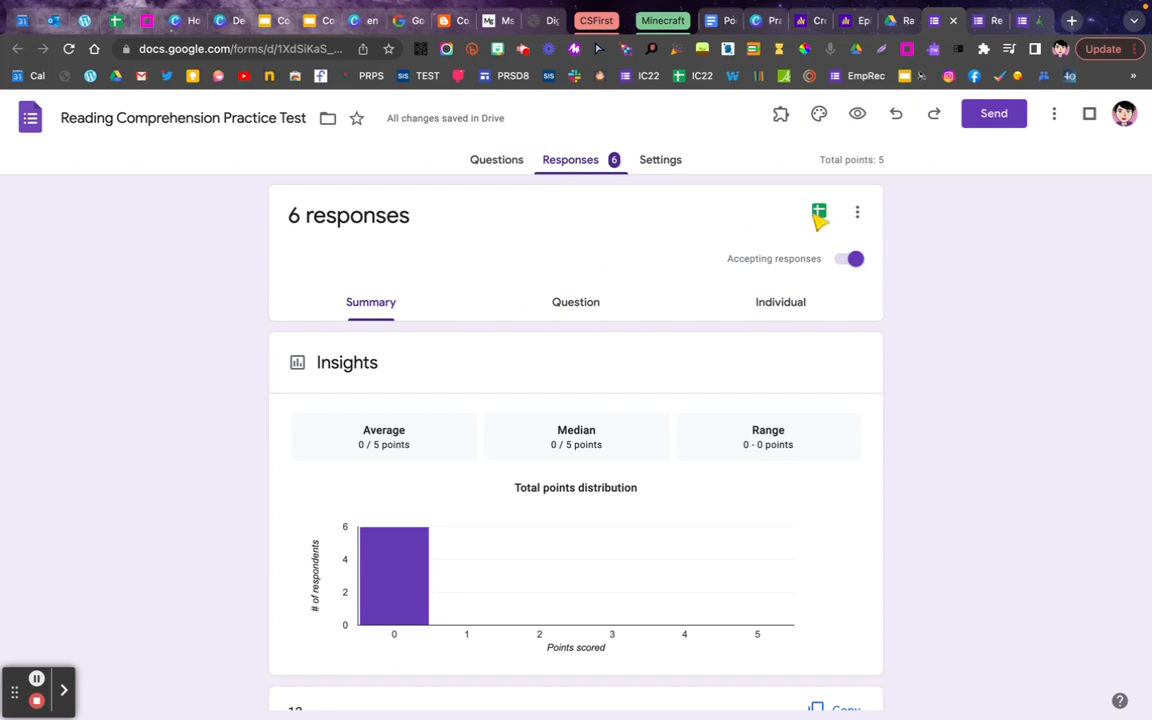
pyautogui.click(664, 164)
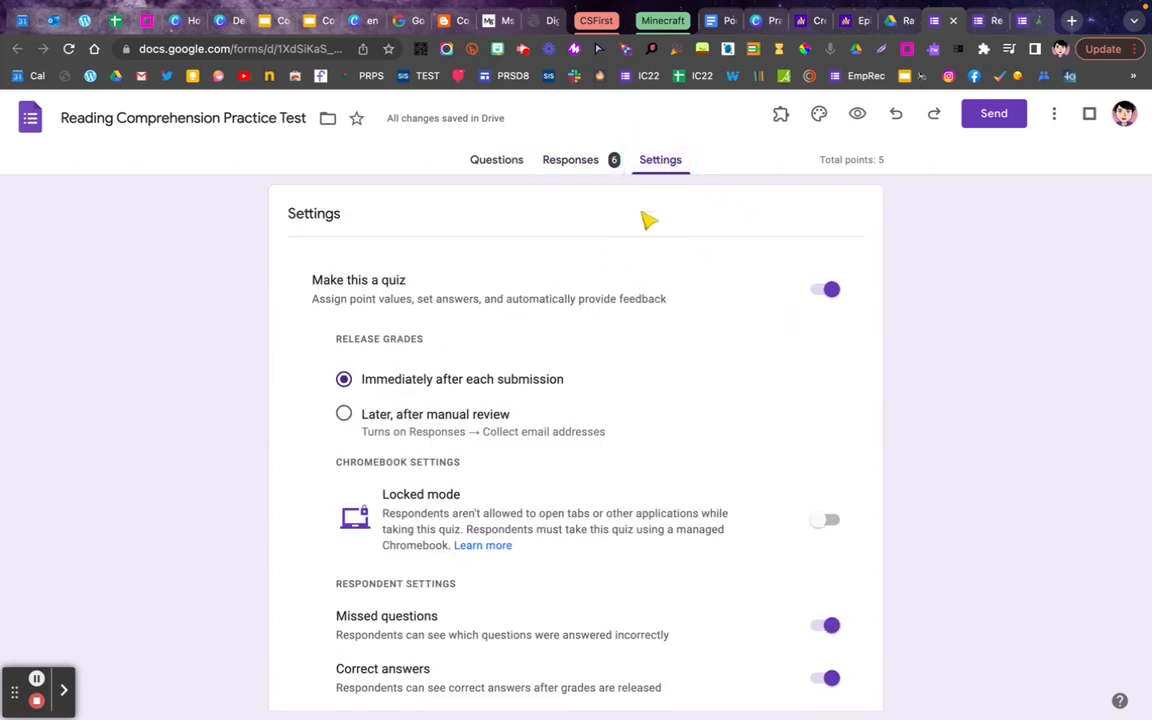
pyautogui.click(563, 163)
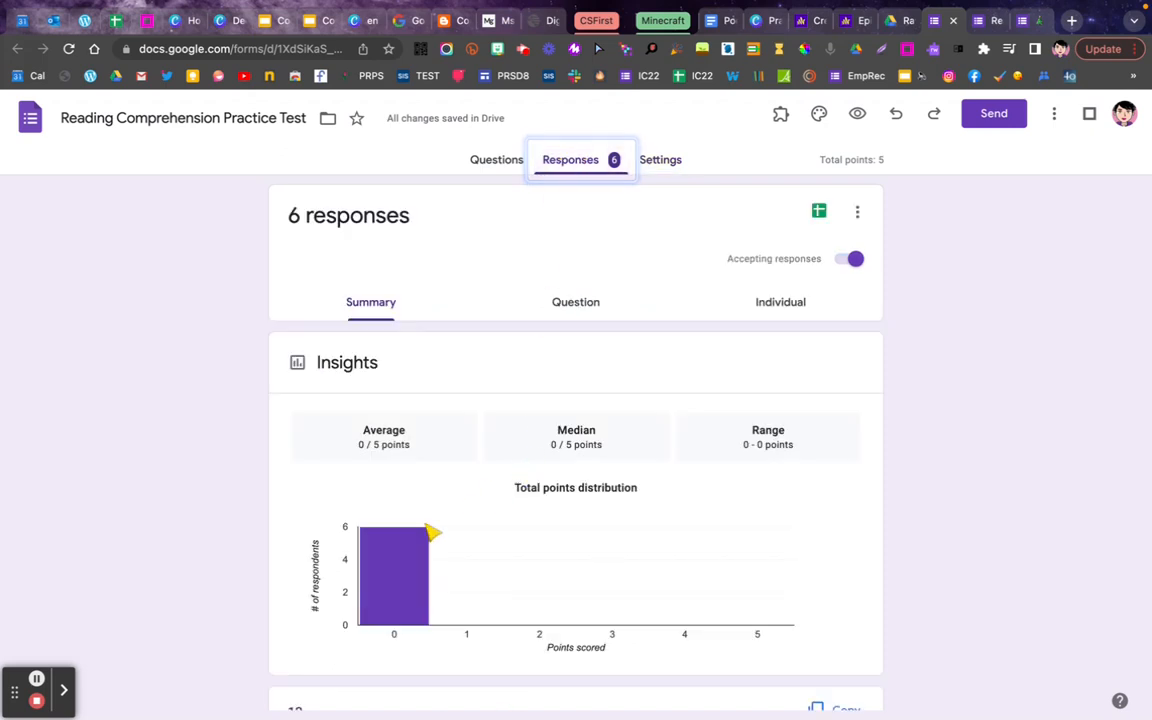
pyautogui.scroll(-2, 600, 600)
pyautogui.scroll(-5, 619, 625)
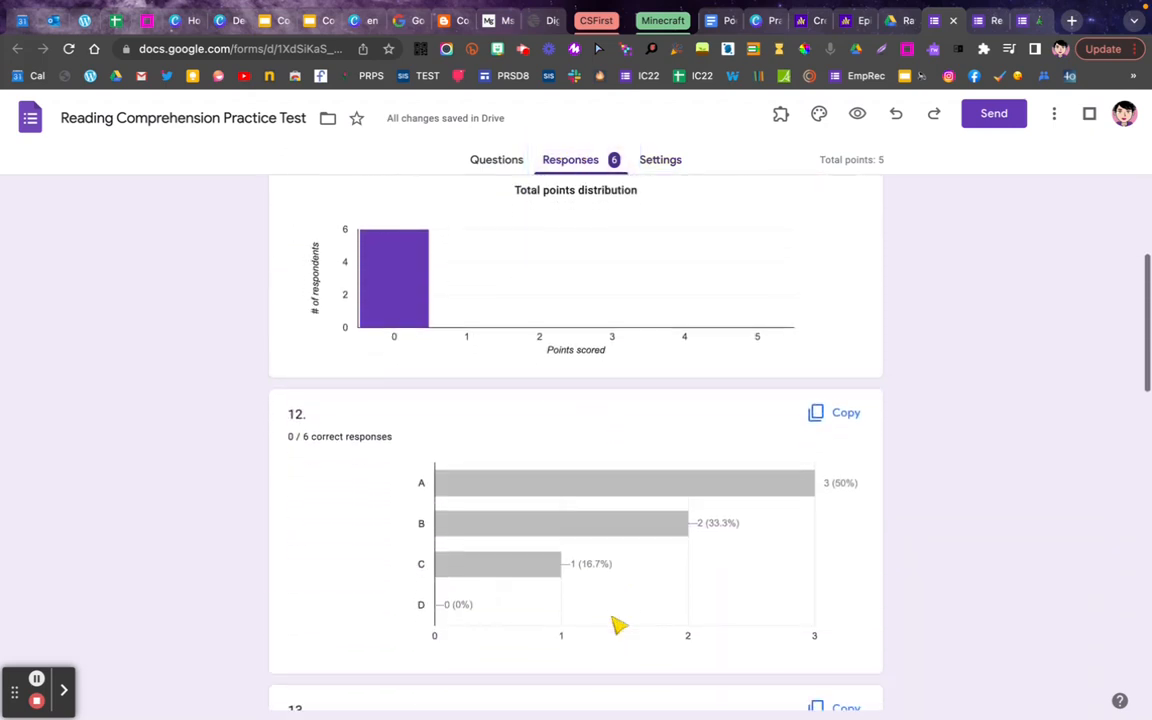
pyautogui.scroll(5, 619, 625)
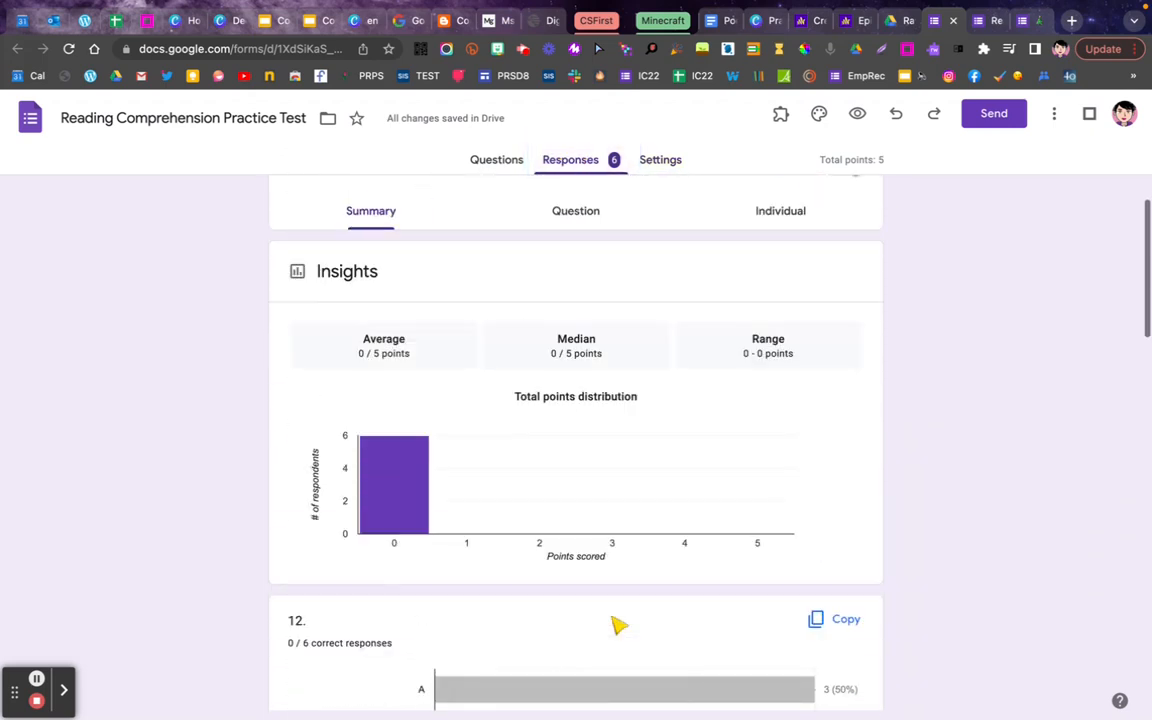
# Step: Set option A as the correct answer in question 12's answer key
pyautogui.click(492, 162)
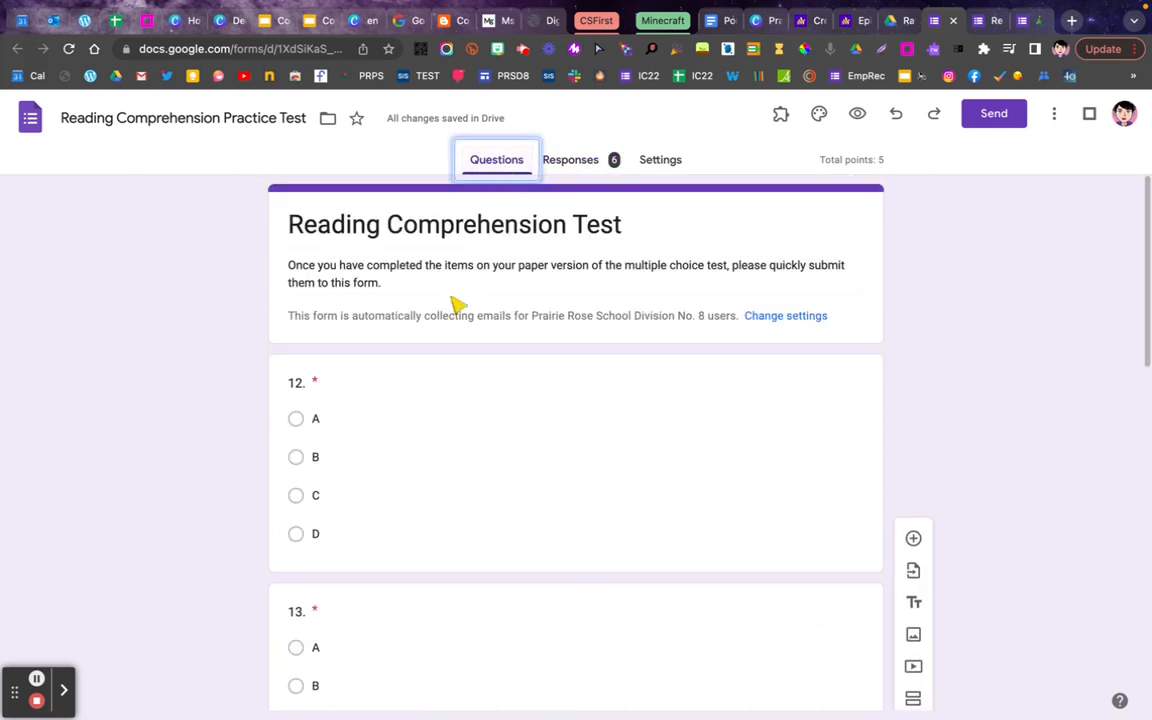
pyautogui.click(365, 418)
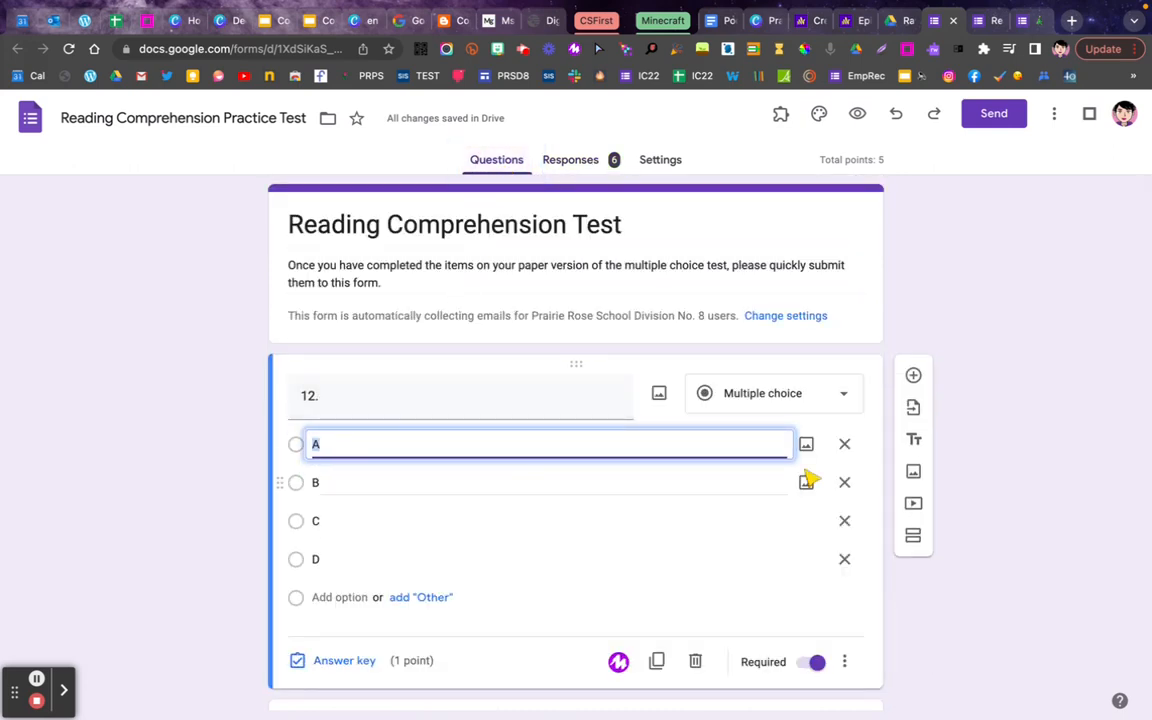
pyautogui.click(340, 662)
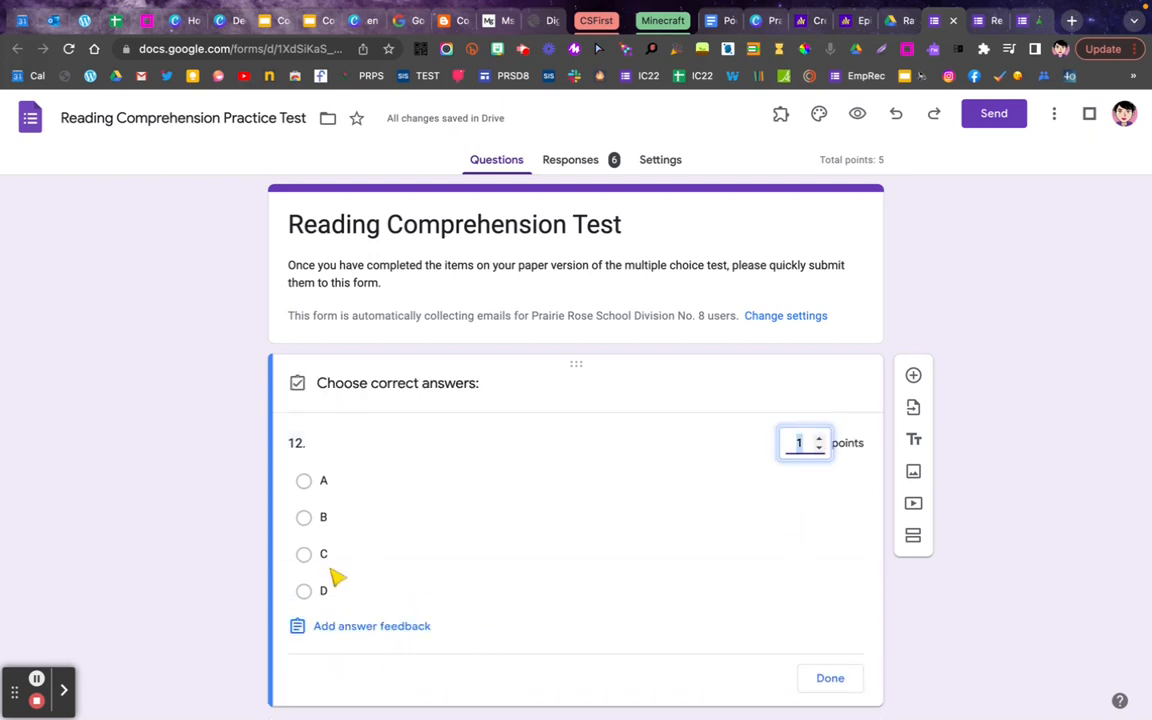
pyautogui.click(305, 482)
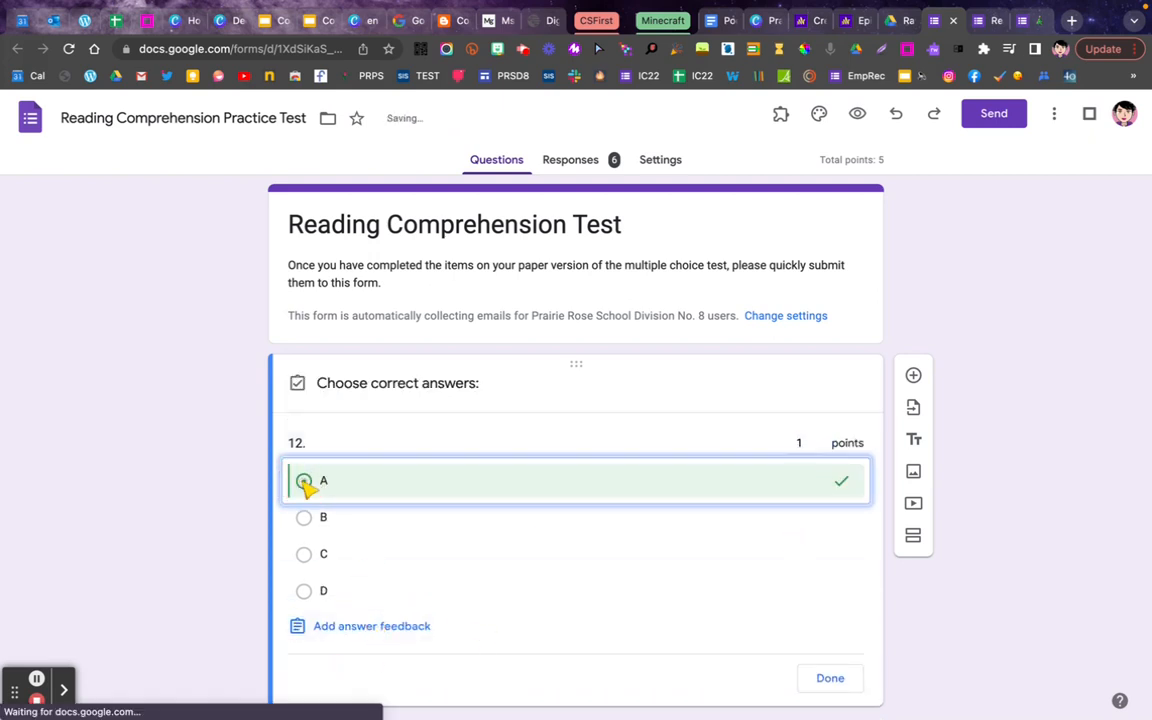
# Step: Try to mark B, C, D and D as the correct answers for questions 13 to 16
pyautogui.scroll(-5, 395, 510)
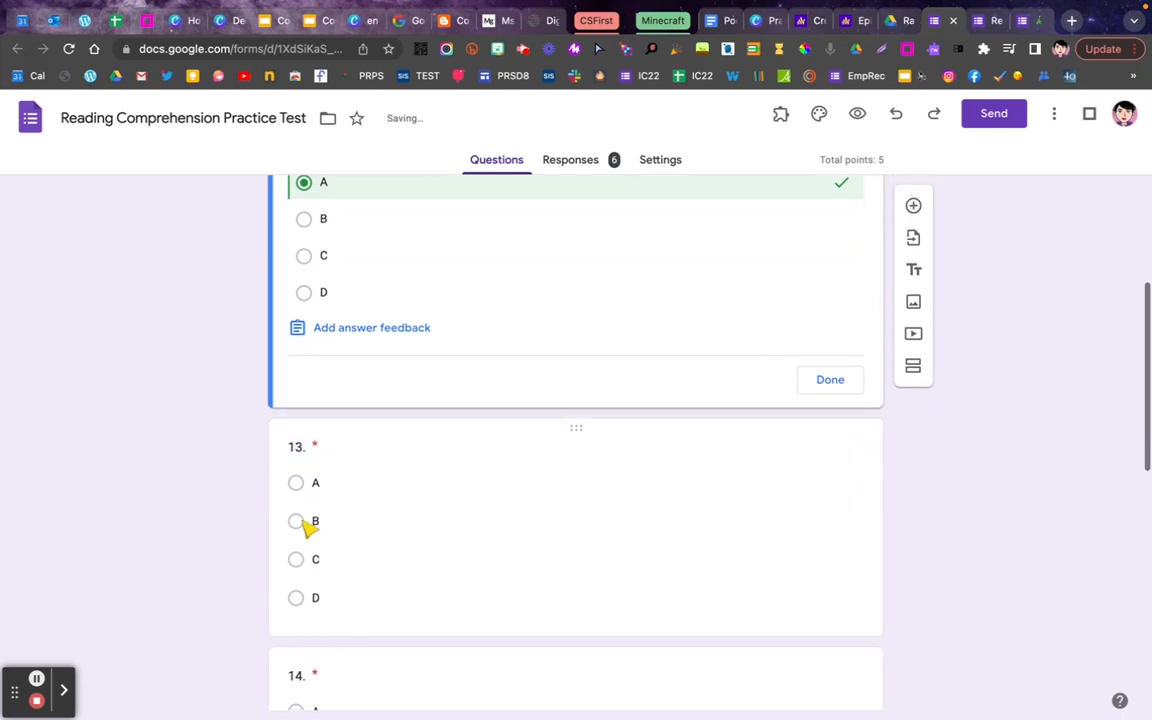
pyautogui.click(398, 522)
pyautogui.scroll(-3, 398, 527)
pyautogui.click(308, 530)
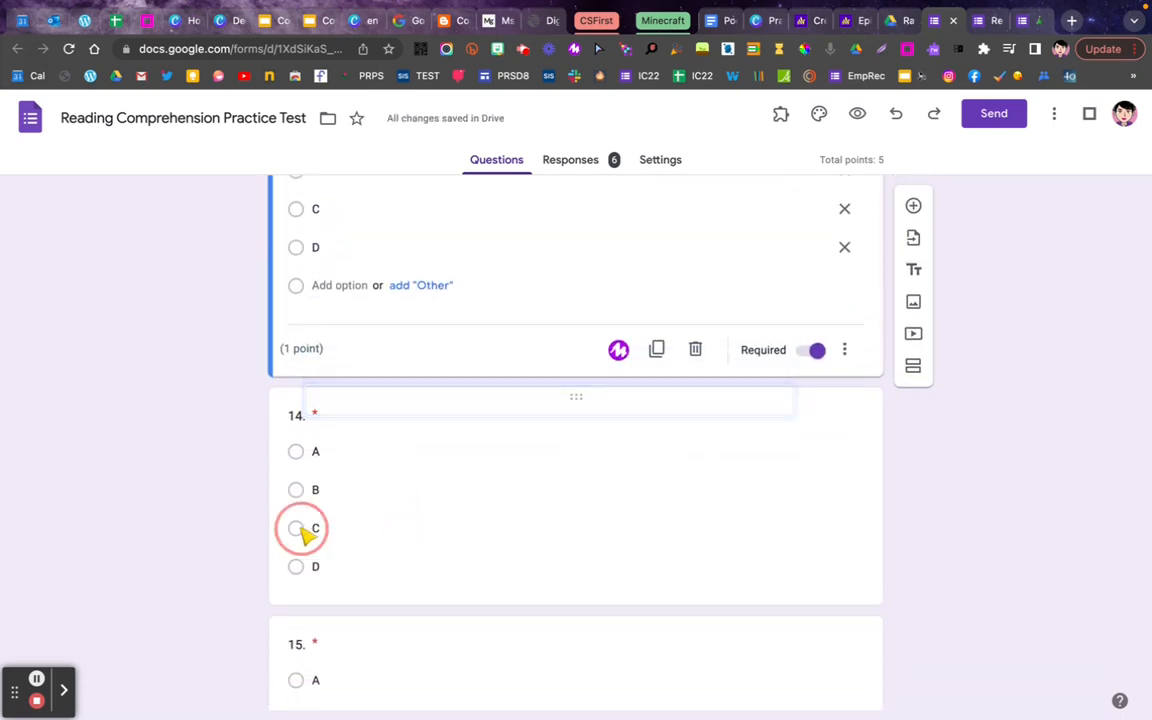
pyautogui.scroll(-2, 400, 535)
pyautogui.click(298, 553)
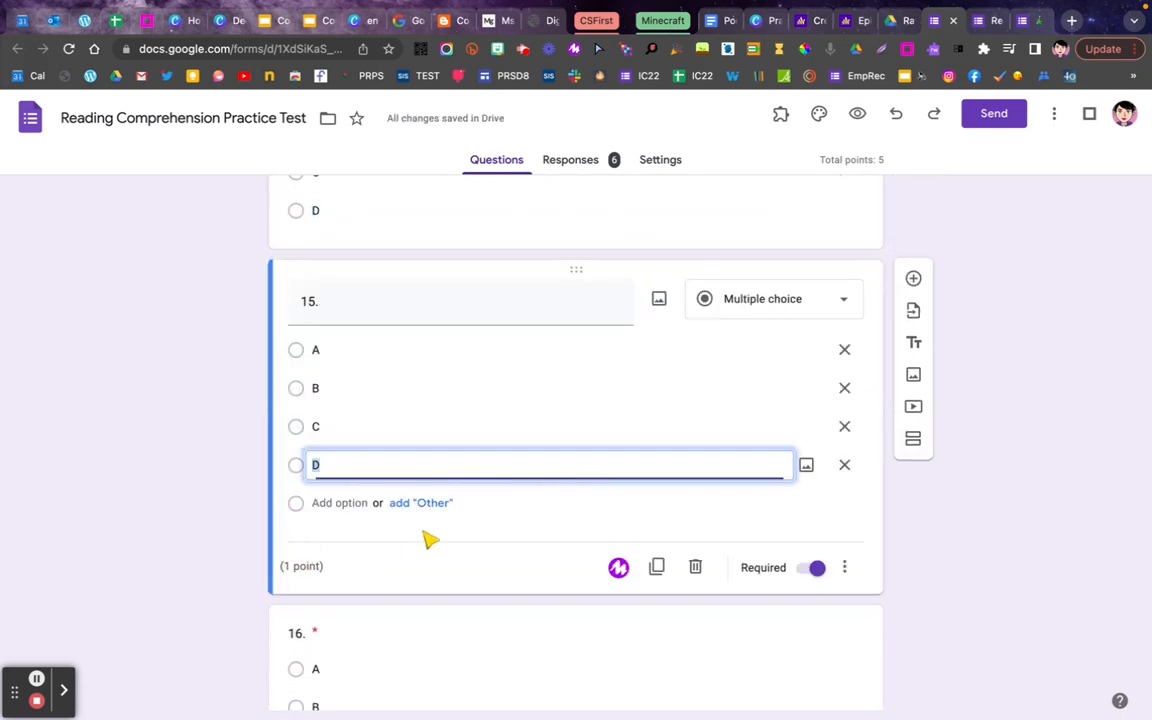
pyautogui.scroll(-2, 429, 537)
pyautogui.click(298, 620)
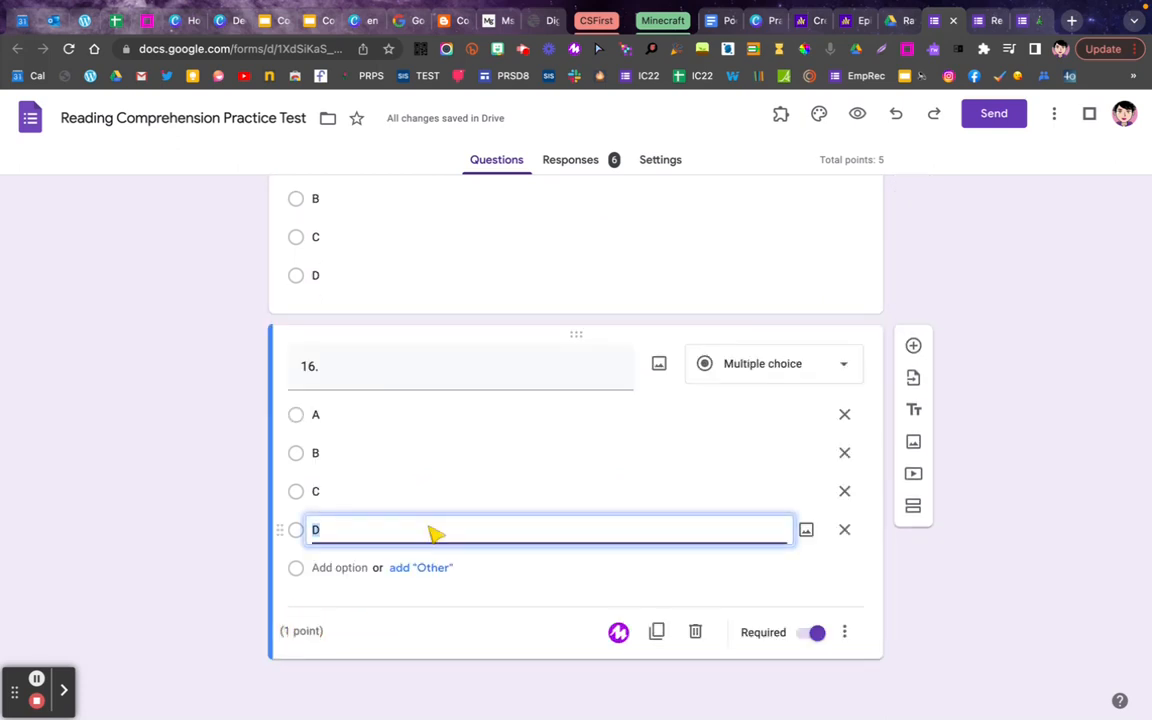
# Step: Review the response summary's total points distribution, respondent scores and correct-response charts for questions 12 to 16
pyautogui.scroll(5, 437, 532)
pyautogui.scroll(5, 429, 527)
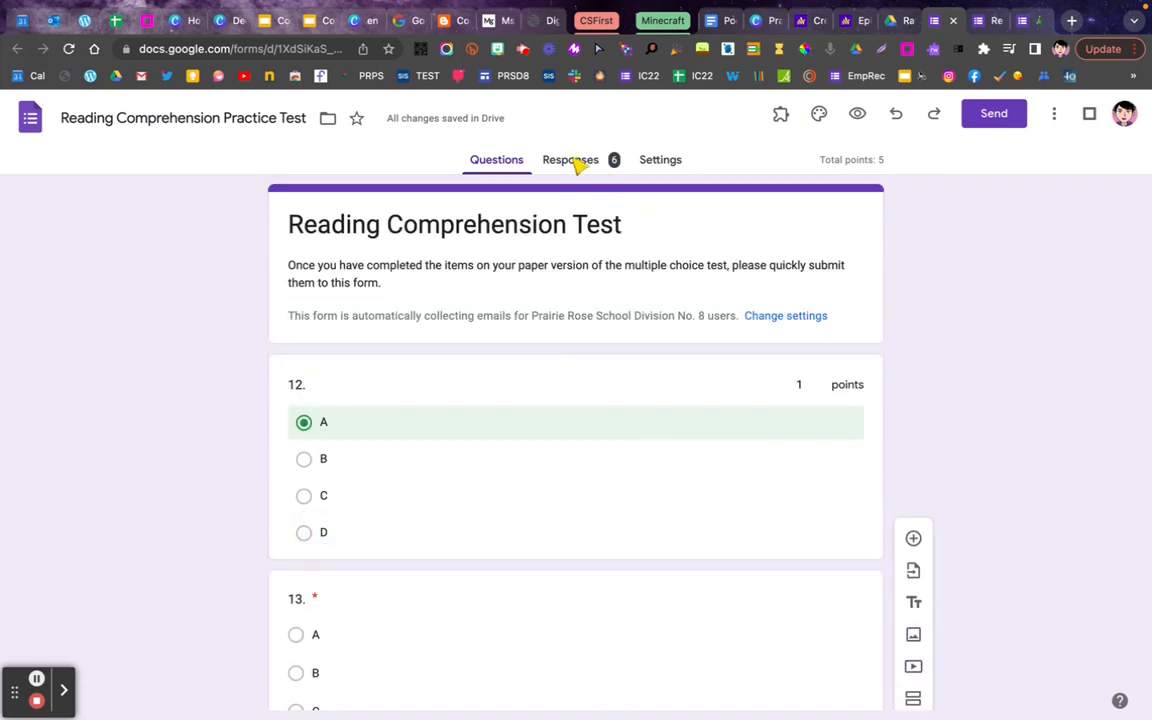
pyautogui.click(36, 680)
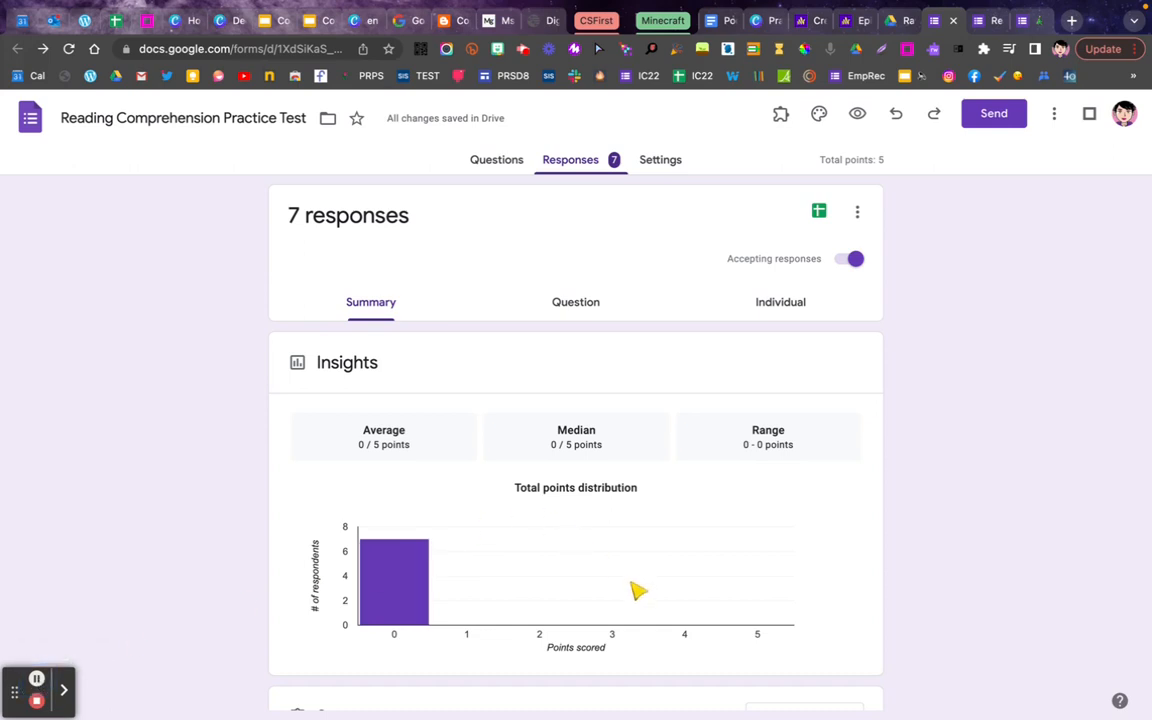
pyautogui.scroll(-1, 636, 590)
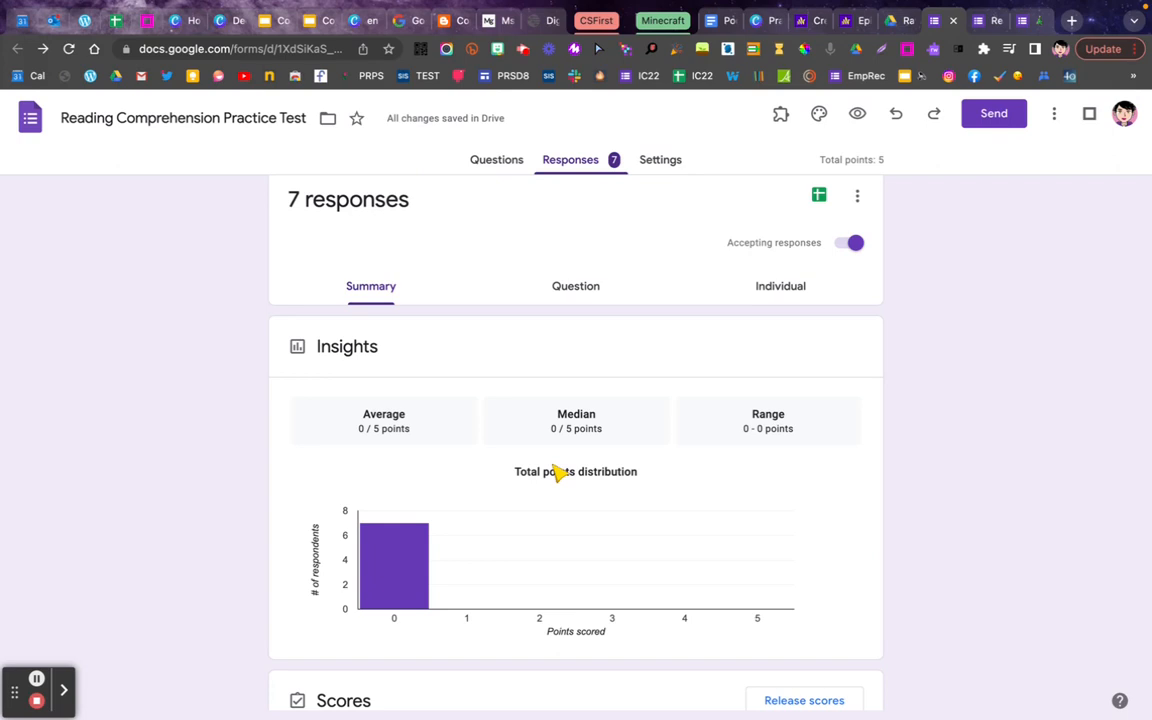
pyautogui.scroll(-1, 571, 499)
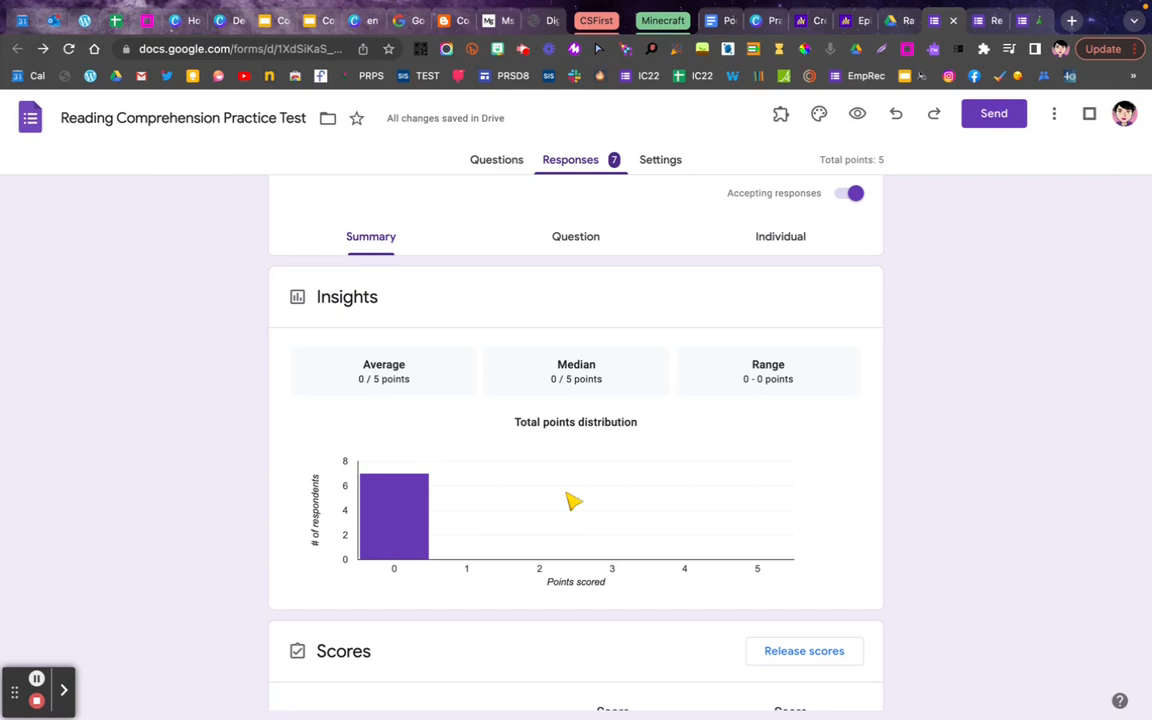
pyautogui.scroll(-3, 571, 499)
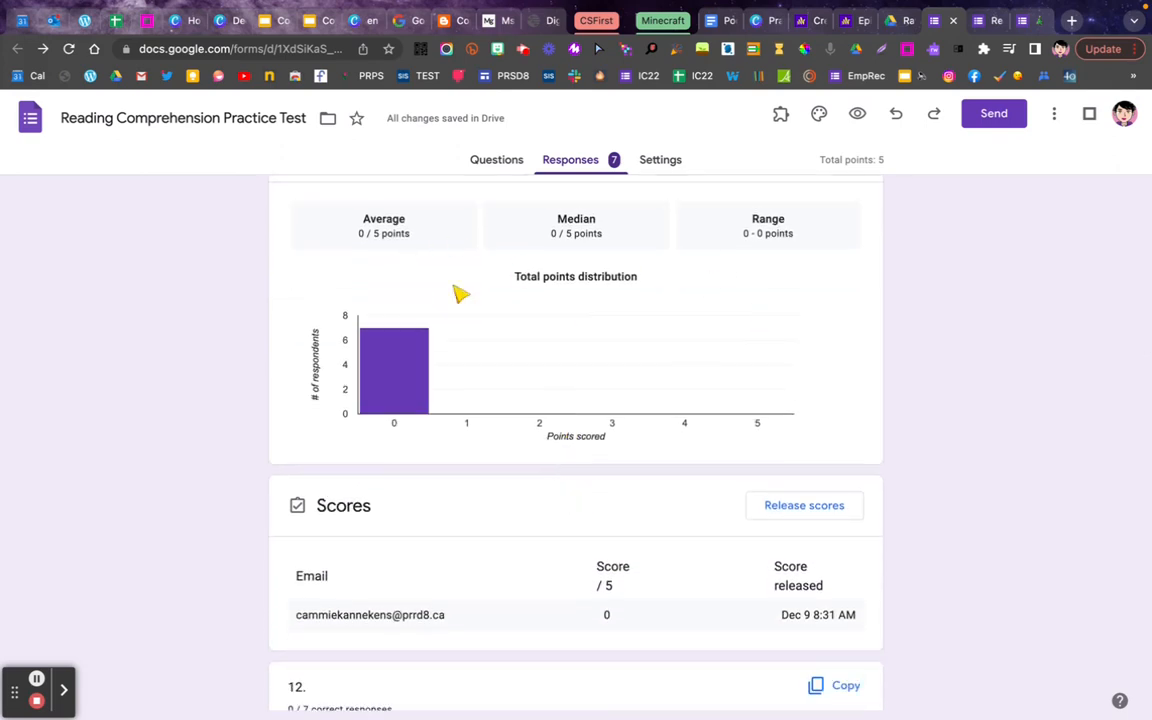
pyautogui.scroll(-5, 640, 385)
pyautogui.scroll(6, 640, 385)
pyautogui.scroll(-7, 640, 385)
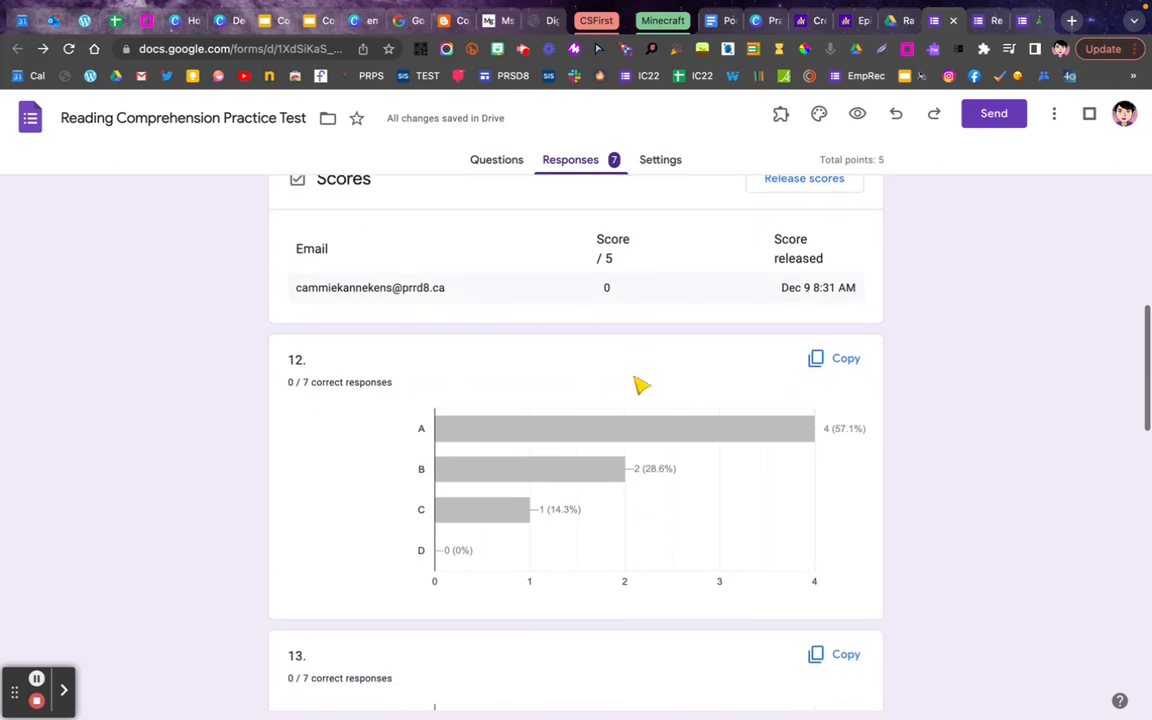
pyautogui.moveTo(806, 447)
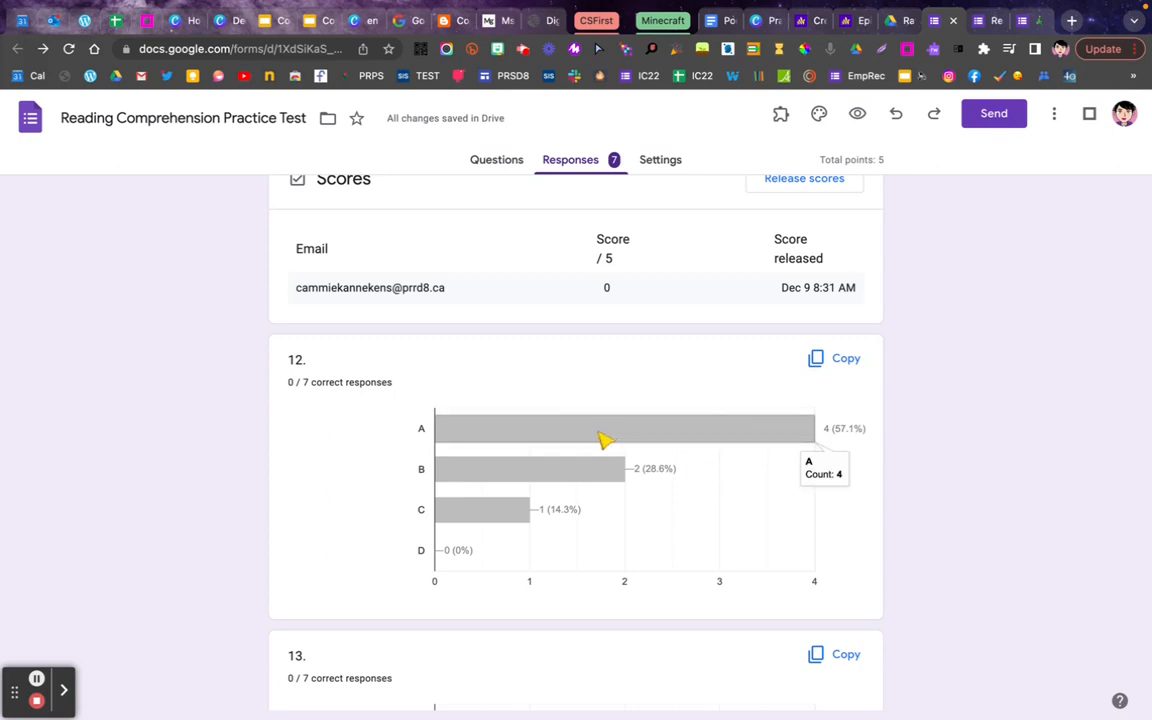
pyautogui.scroll(-6, 612, 540)
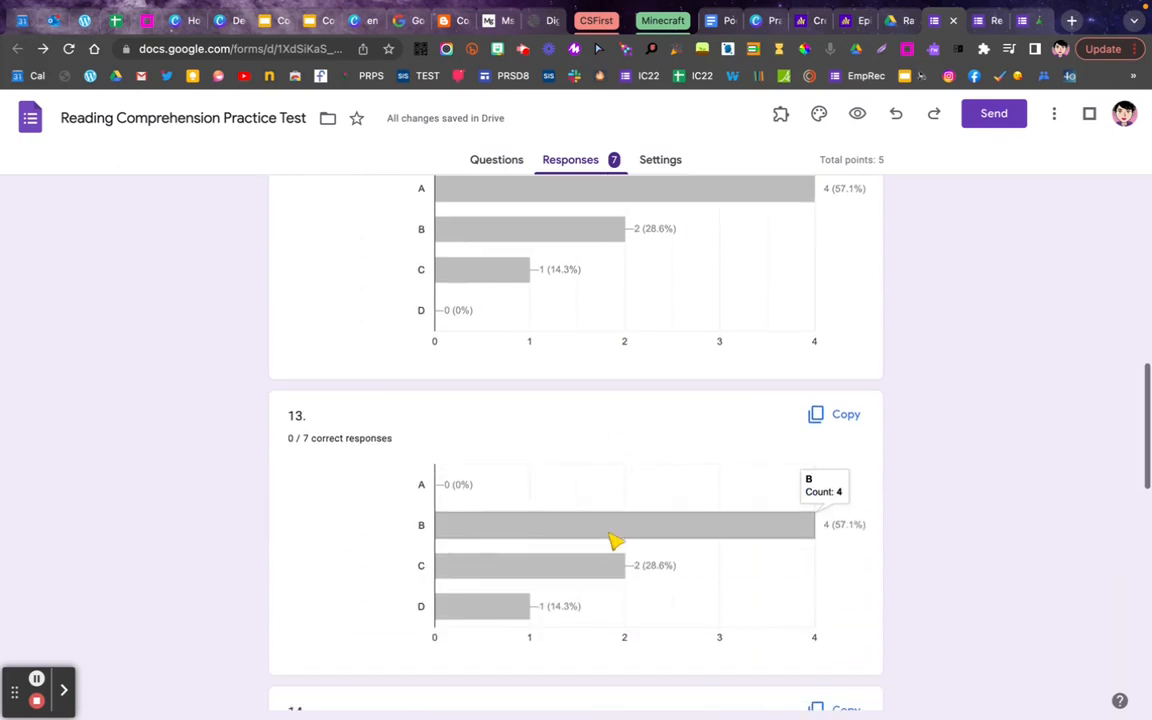
pyautogui.scroll(-5, 614, 541)
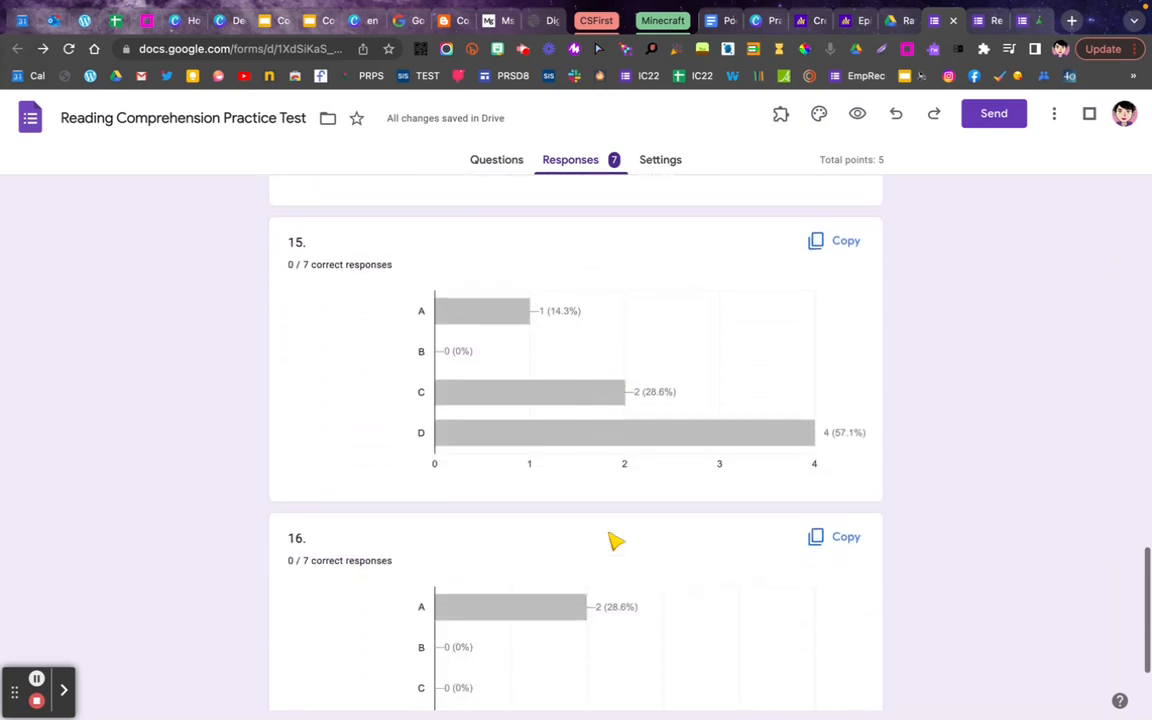
pyautogui.scroll(5, 614, 541)
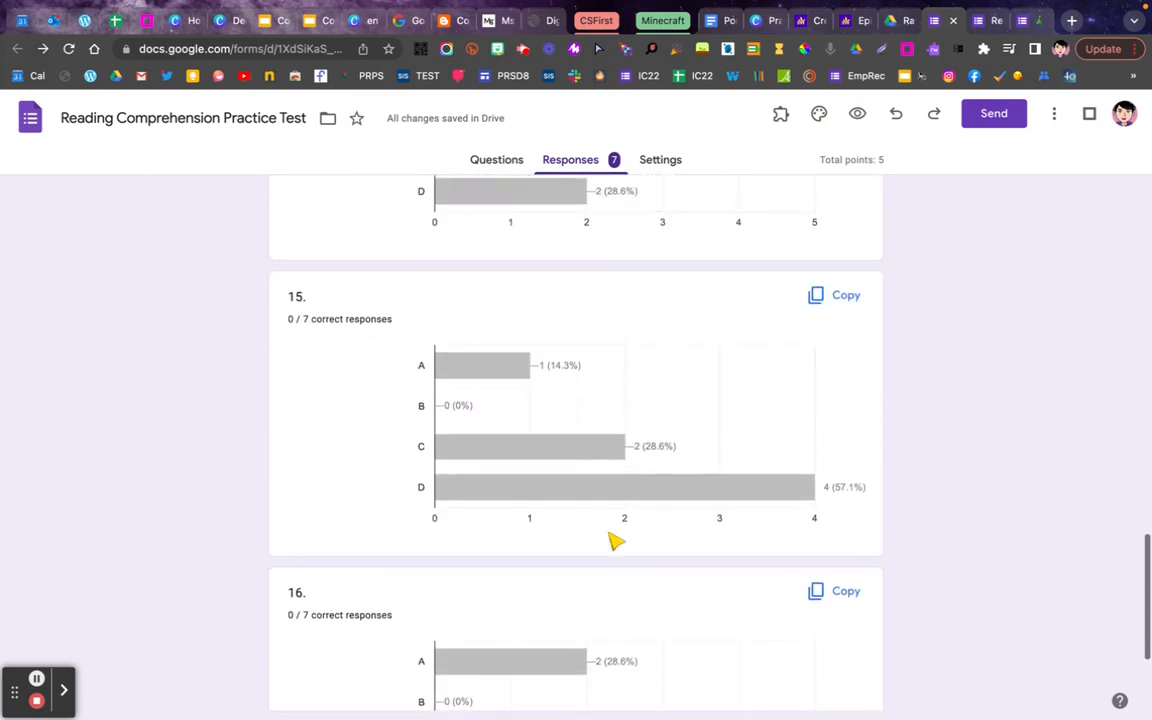
pyautogui.scroll(5, 614, 541)
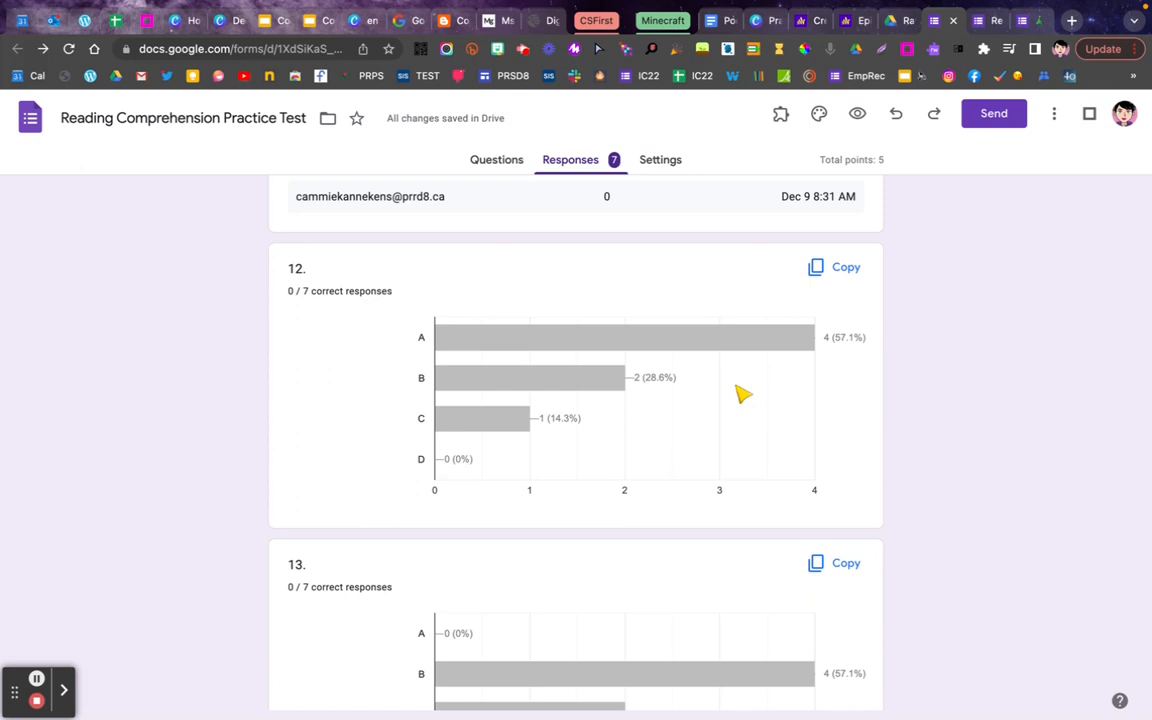
# Step: Examine how the answers to questions 12, 13 and 14 are distributed in the response summary charts
pyautogui.scroll(-1, 743, 395)
pyautogui.scroll(-2, 743, 395)
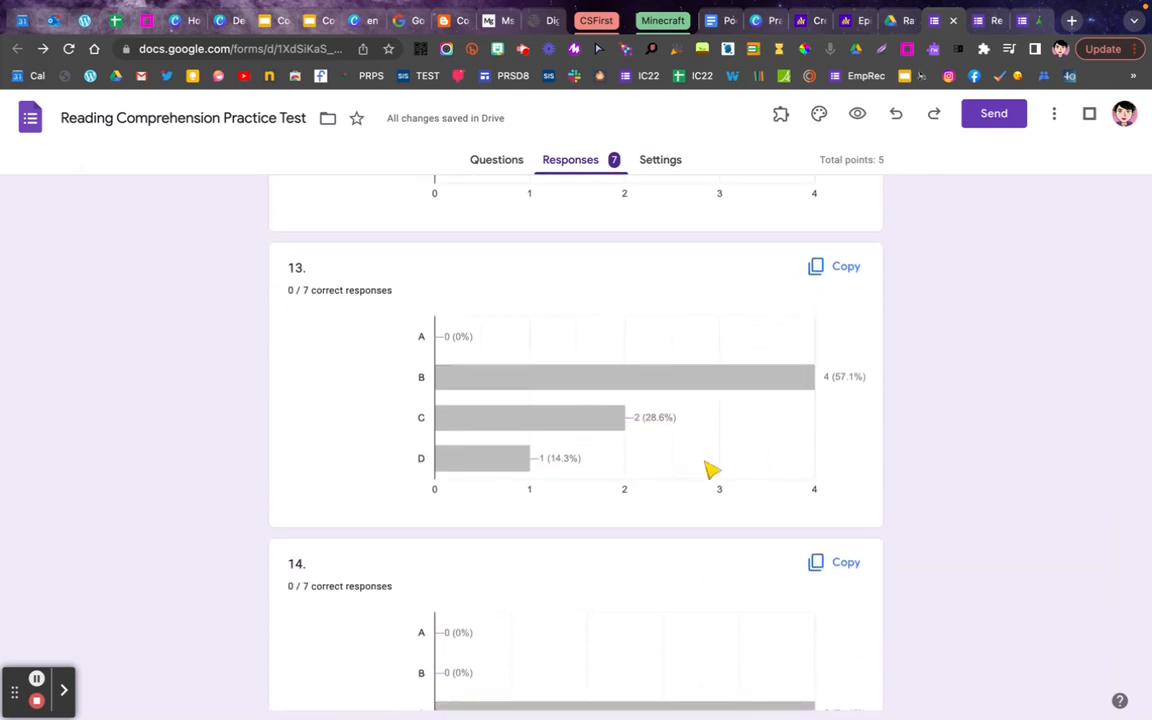
pyautogui.scroll(-1, 714, 478)
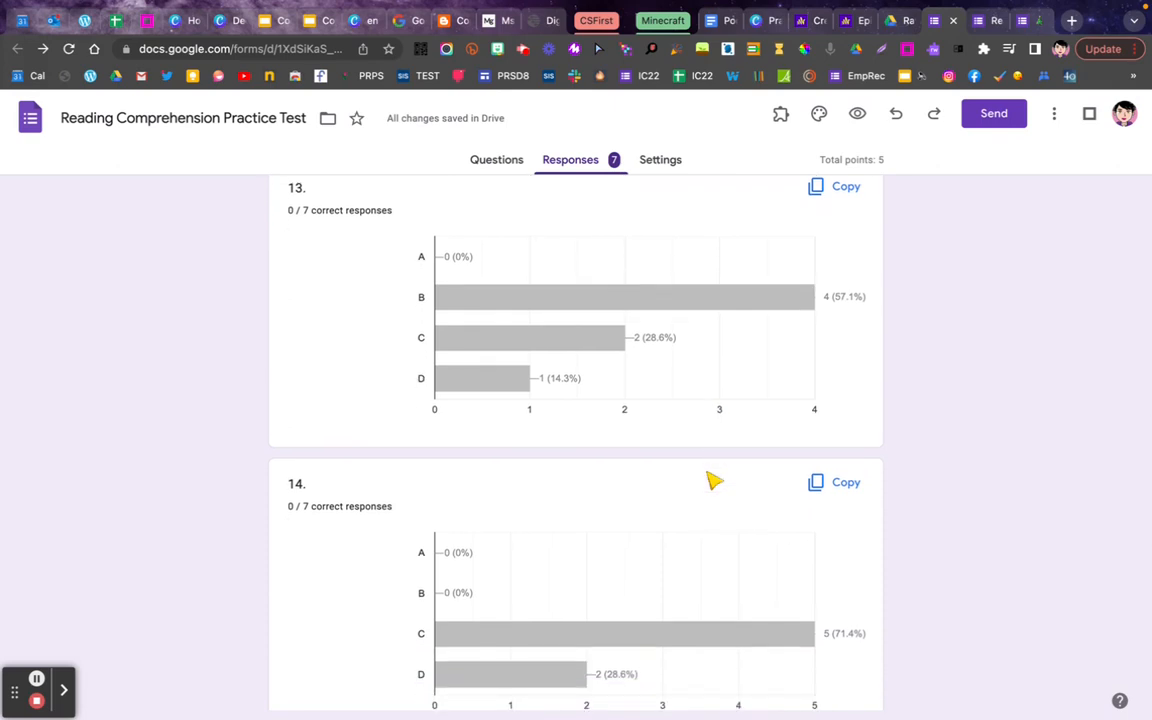
pyautogui.click(37, 680)
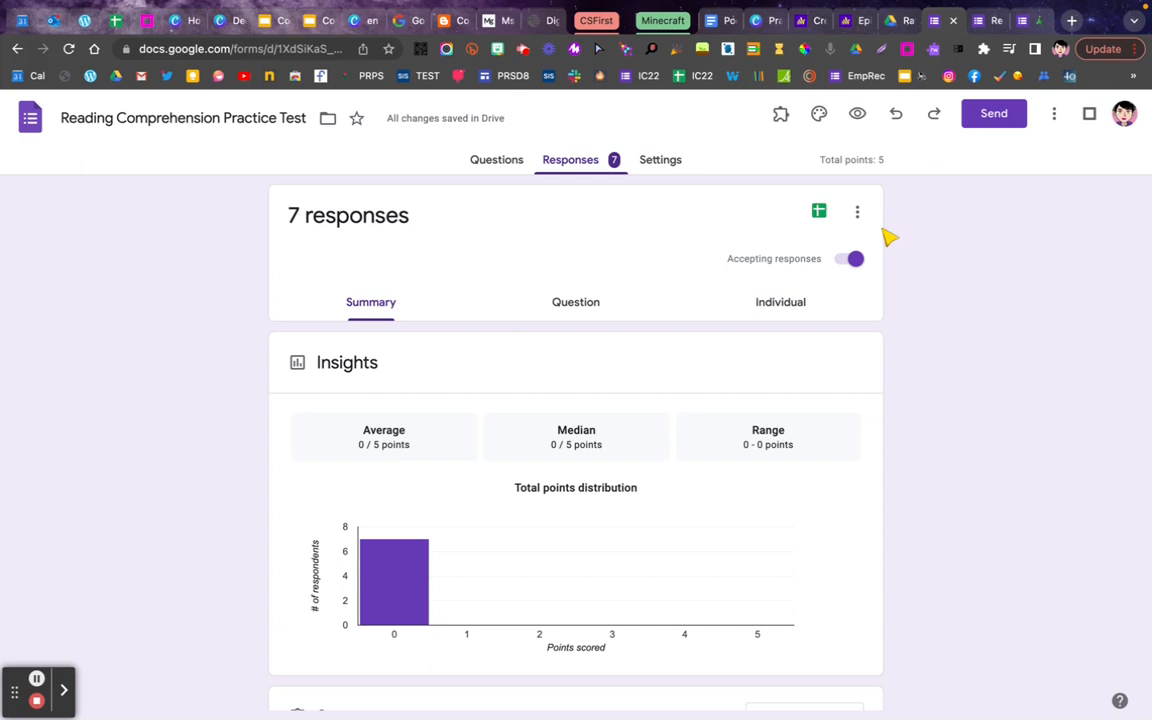
# Step: View the response destination options for sending the form's answers to a spreadsheet, and dismiss them without creating one
pyautogui.click(819, 213)
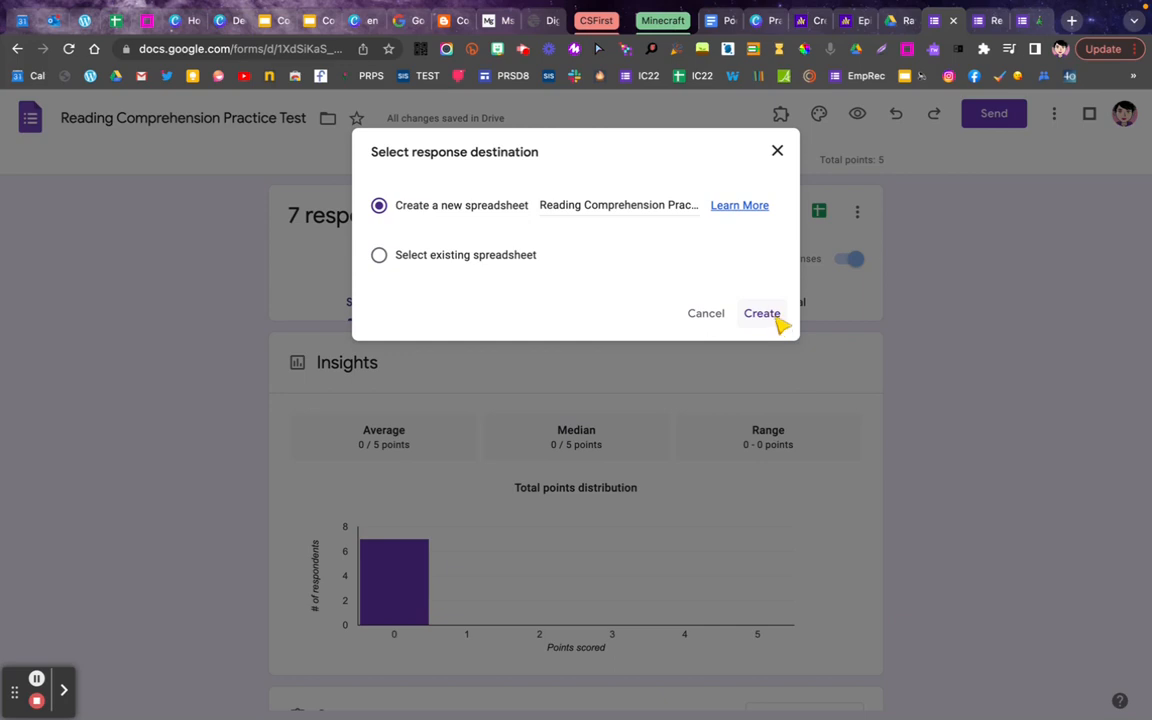
pyautogui.click(777, 151)
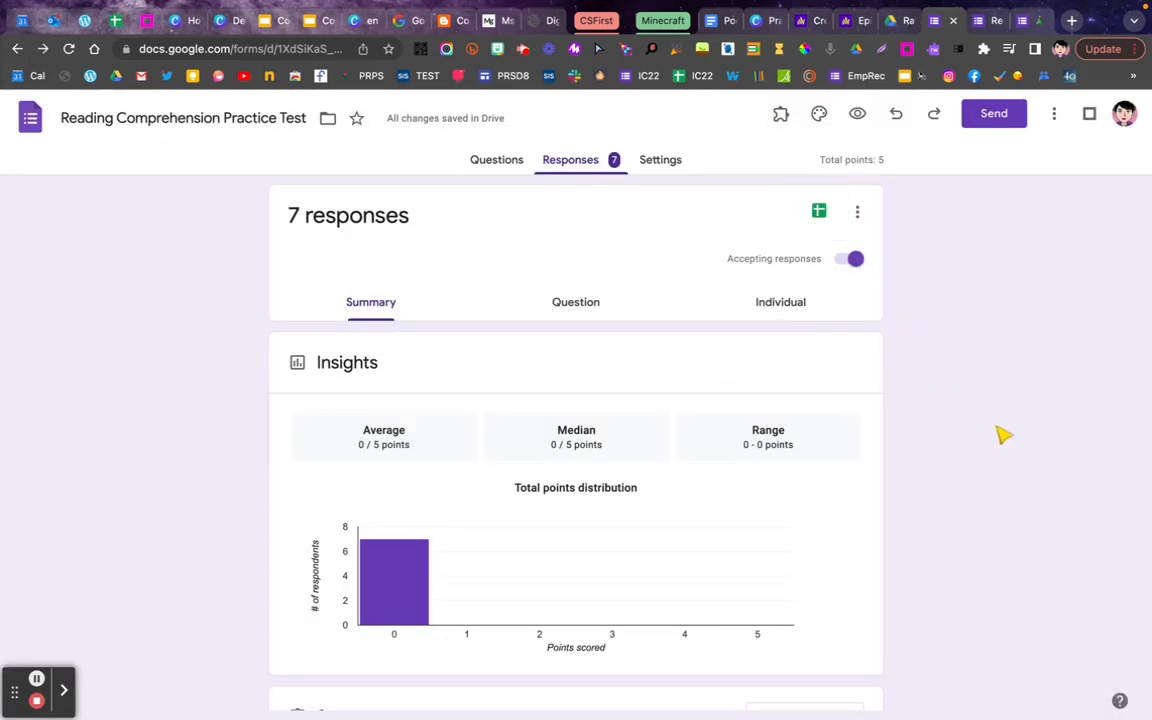
# Step: Review the total points distribution and respondent scores, plus the answer charts for questions 12 to 14
pyautogui.scroll(-6, 548, 375)
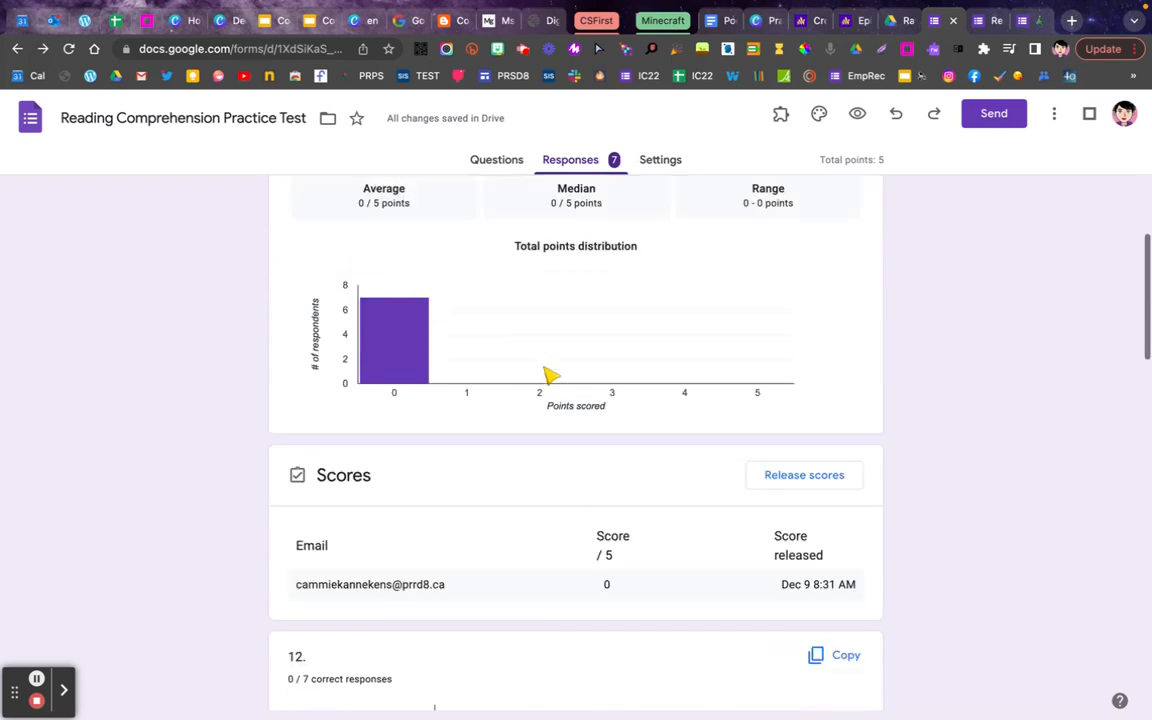
pyautogui.scroll(-2, 548, 375)
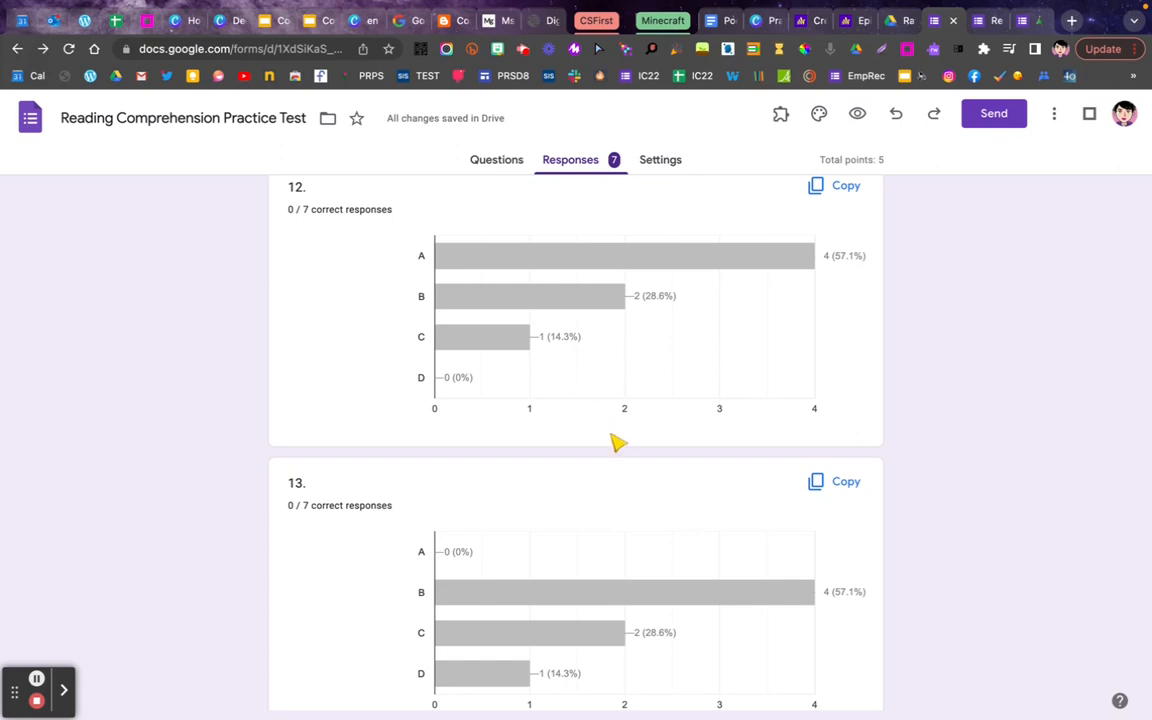
pyautogui.scroll(-3, 617, 527)
pyautogui.scroll(-2, 617, 530)
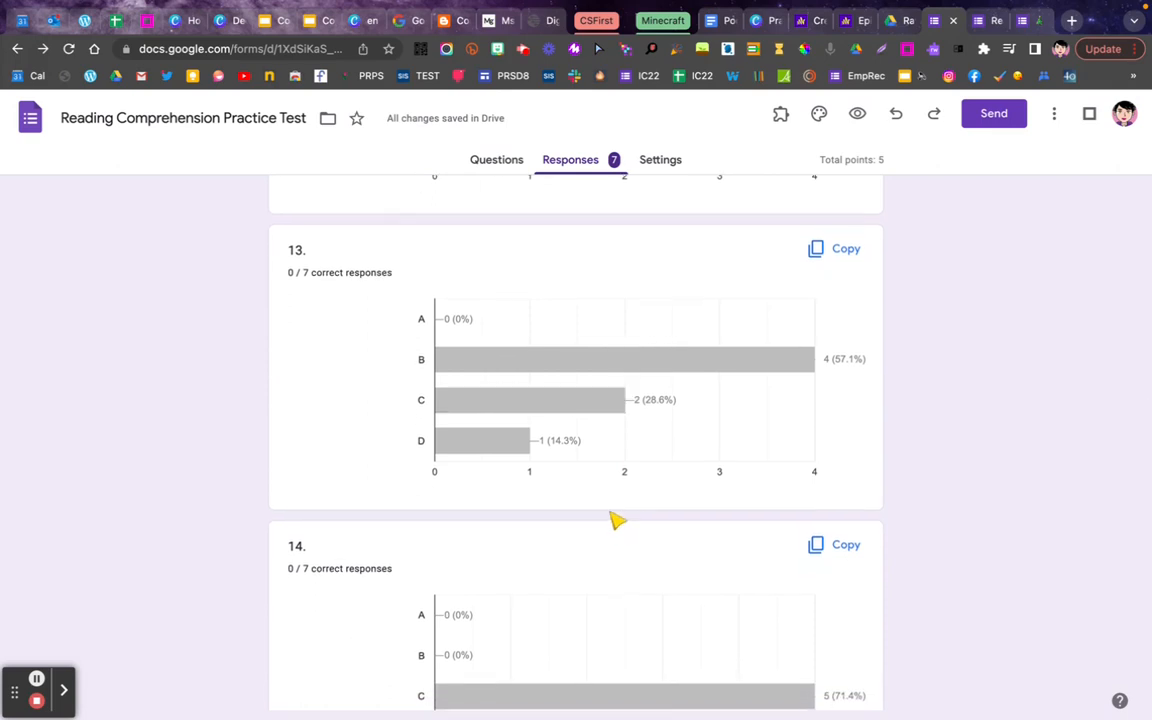
pyautogui.scroll(-2, 668, 643)
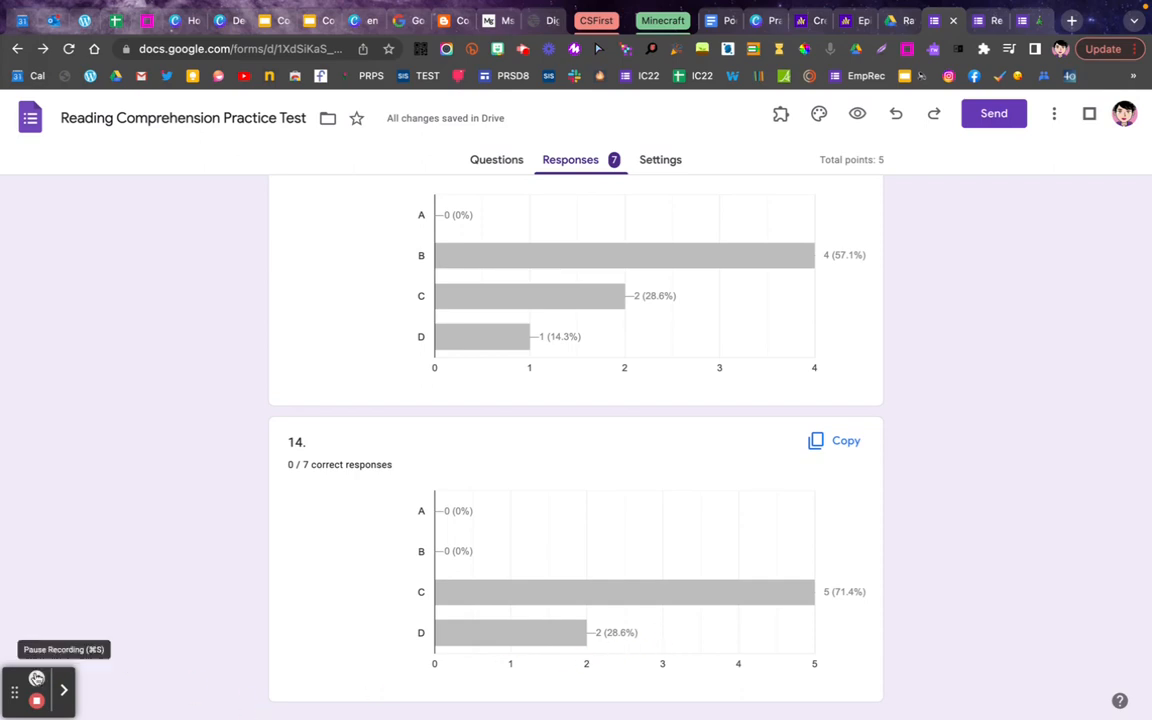
pyautogui.click(36, 680)
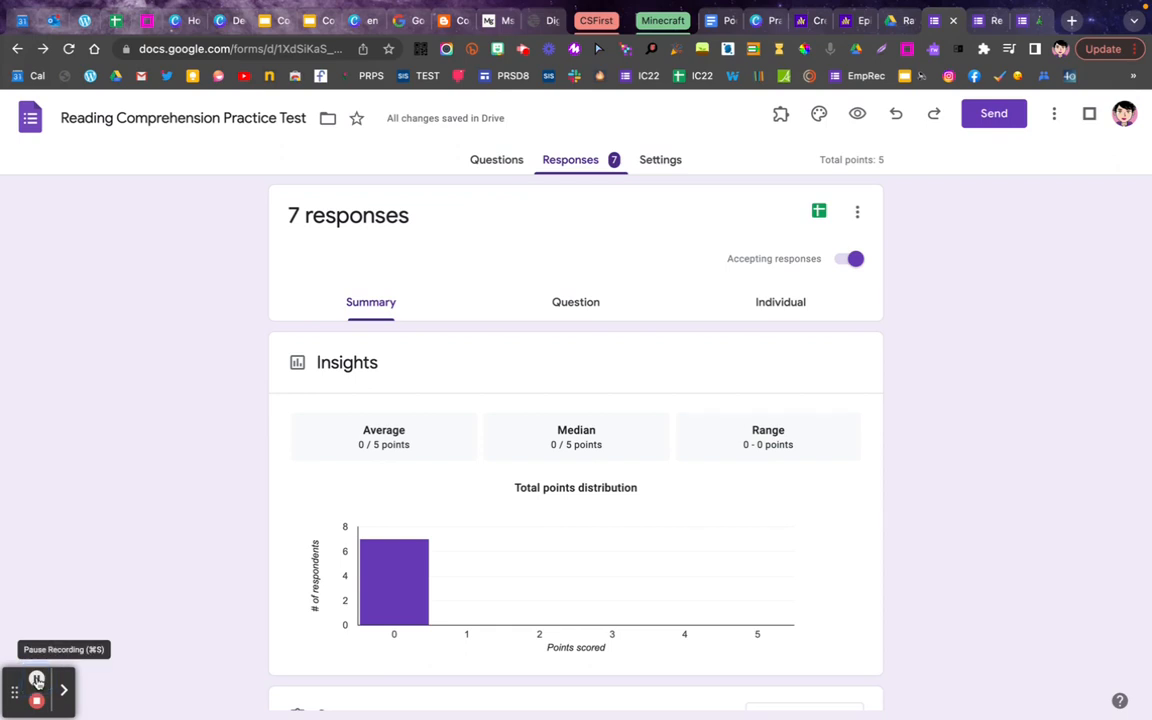